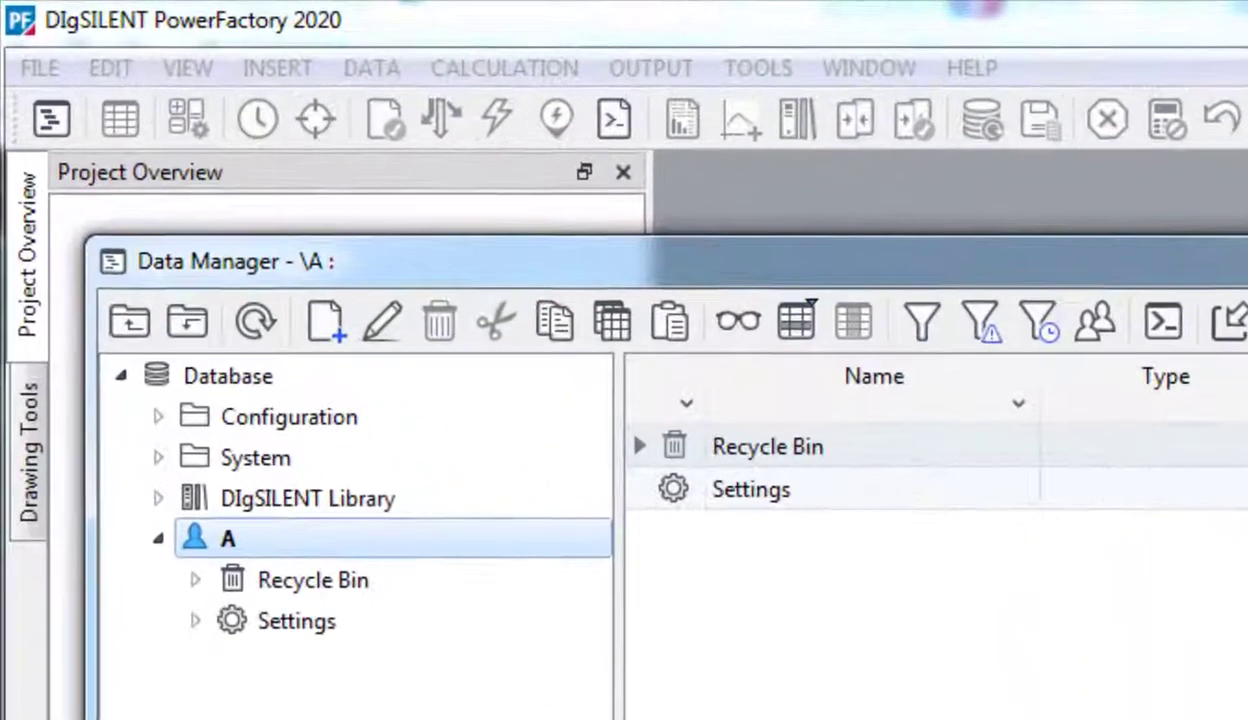
Close the Data Manager and create a new project named 'Project' with File > New
left_click(715, 118)
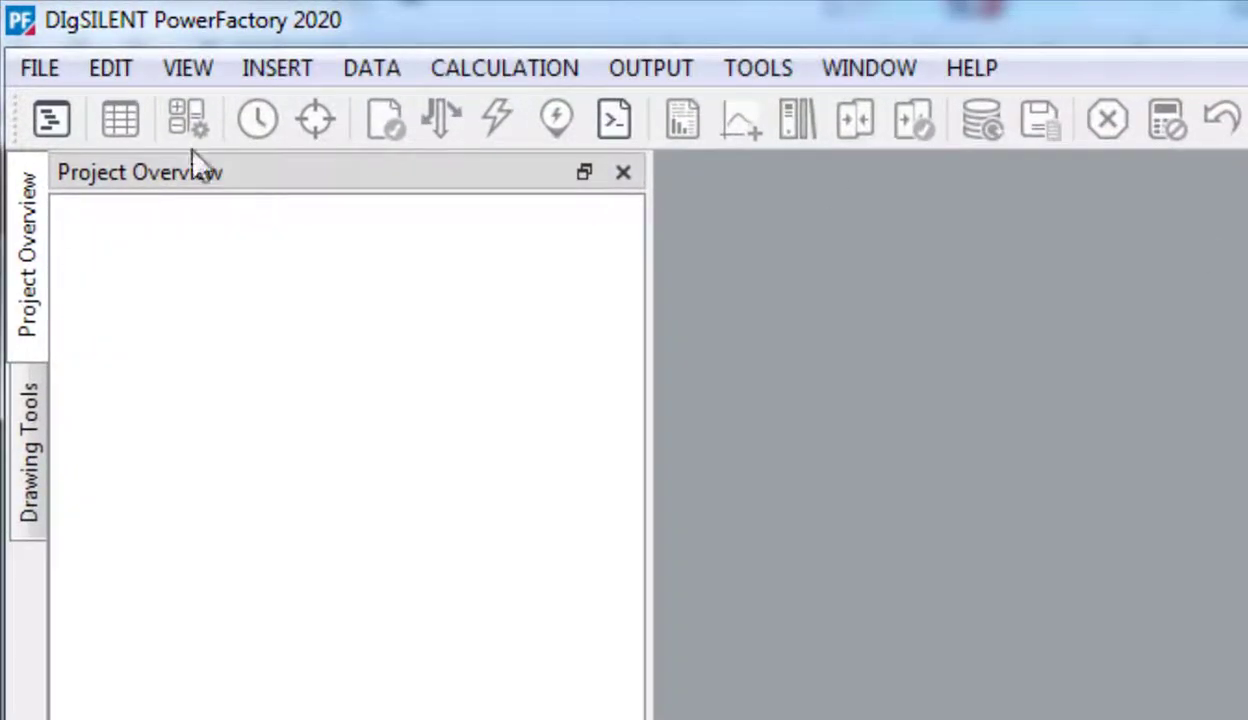
left_click(34, 62)
mouse_move(93, 112)
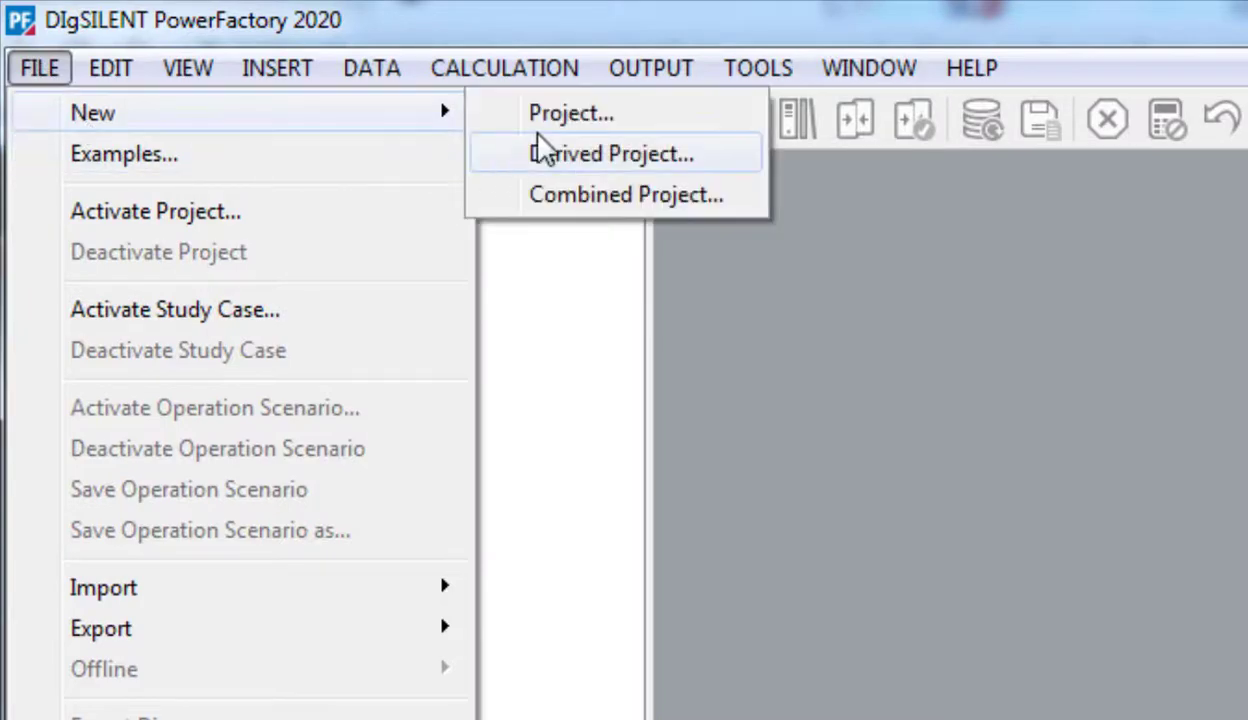
left_click(560, 115)
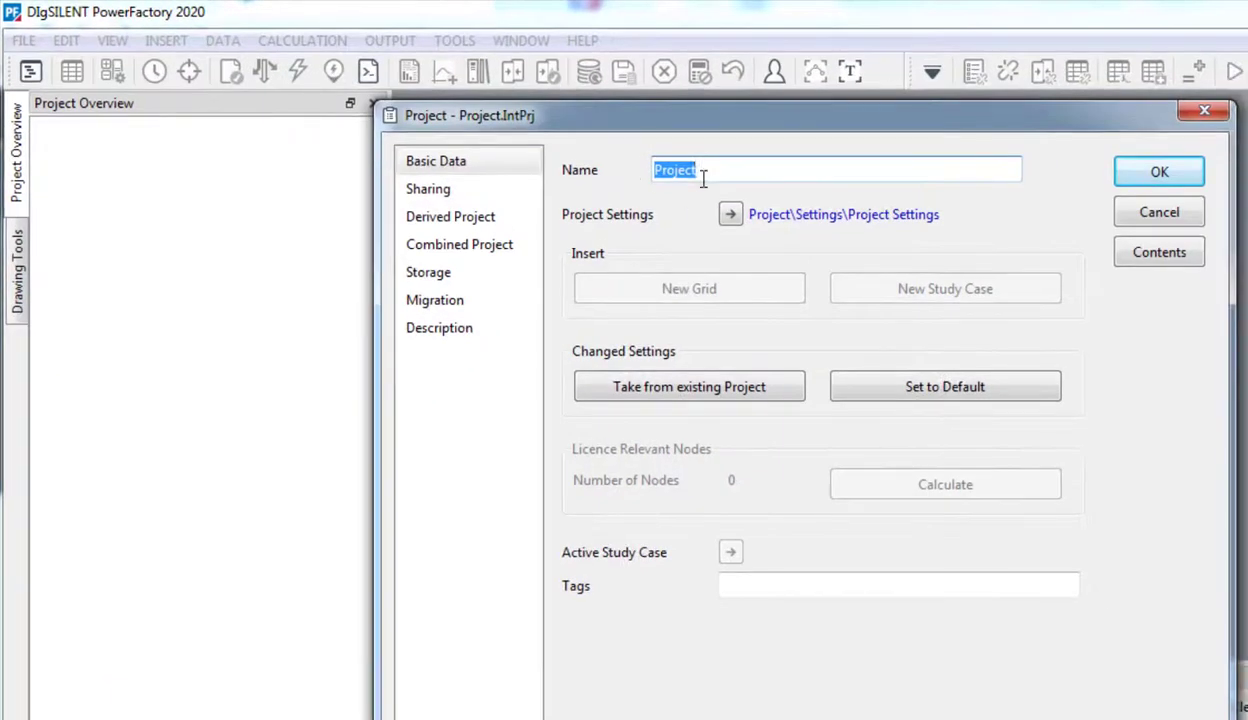
left_click(1190, 176)
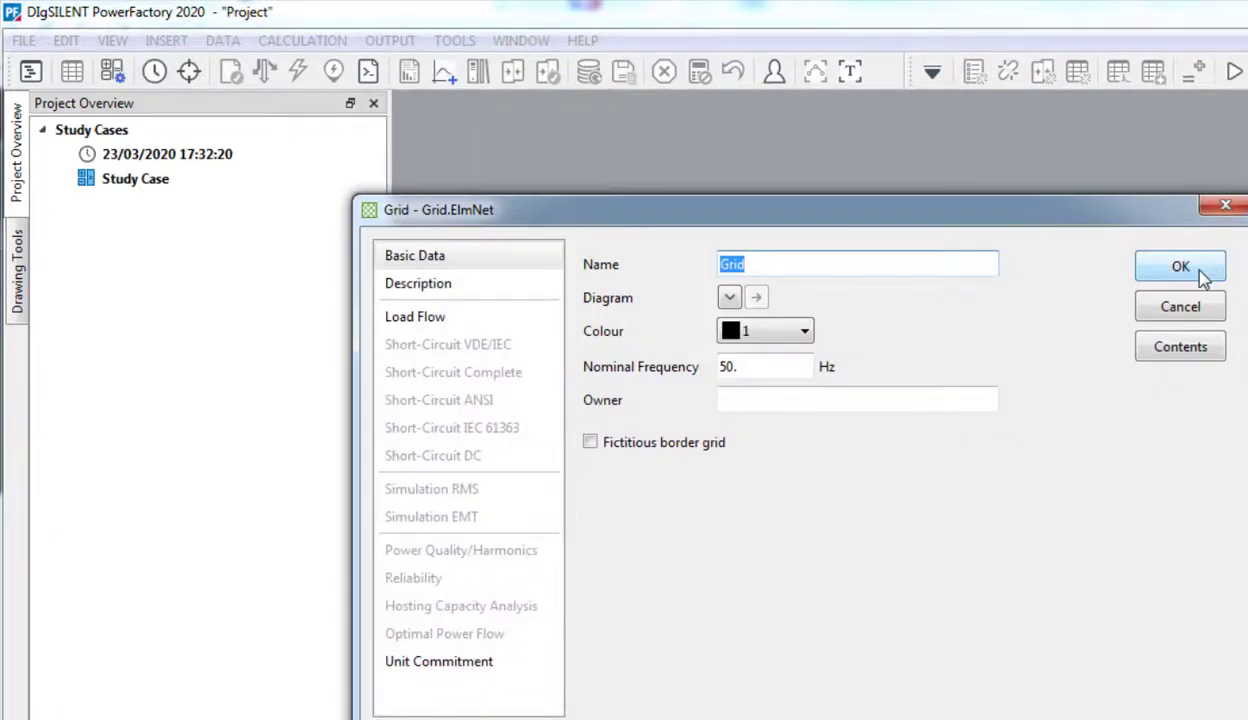
Create the grid named Grid and set the diagram zoom to 75%
left_click(1200, 277)
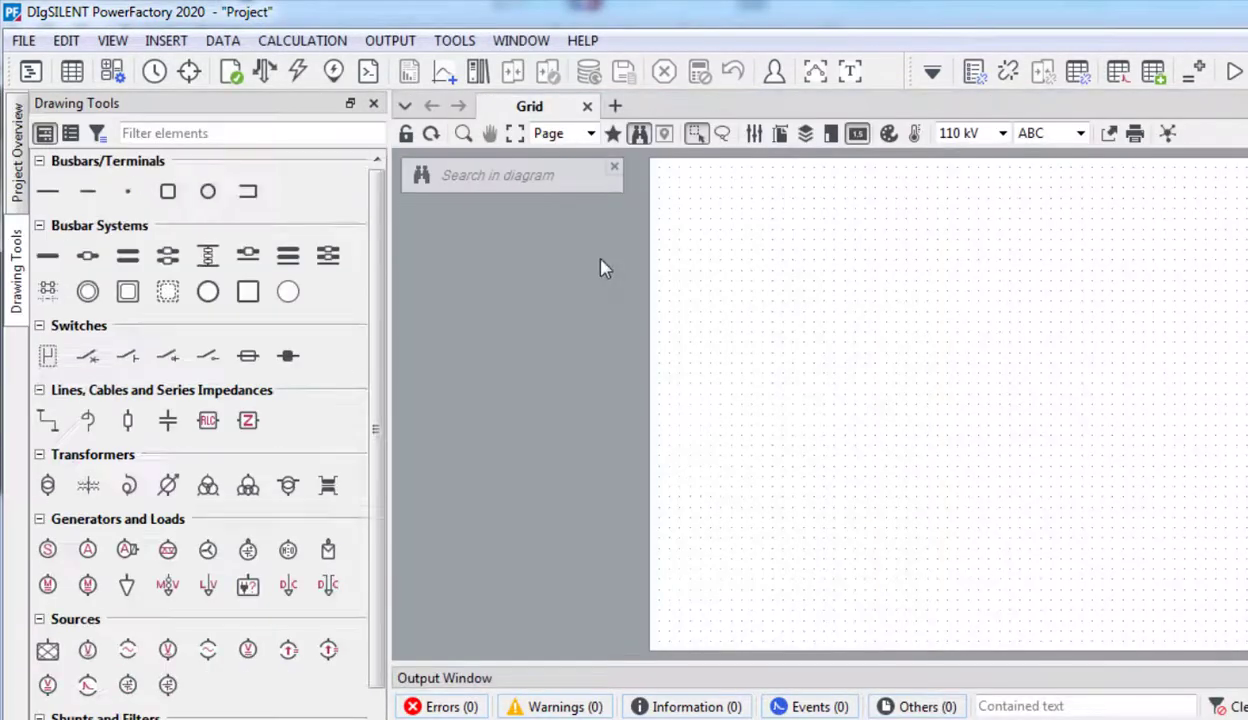
left_click(591, 134)
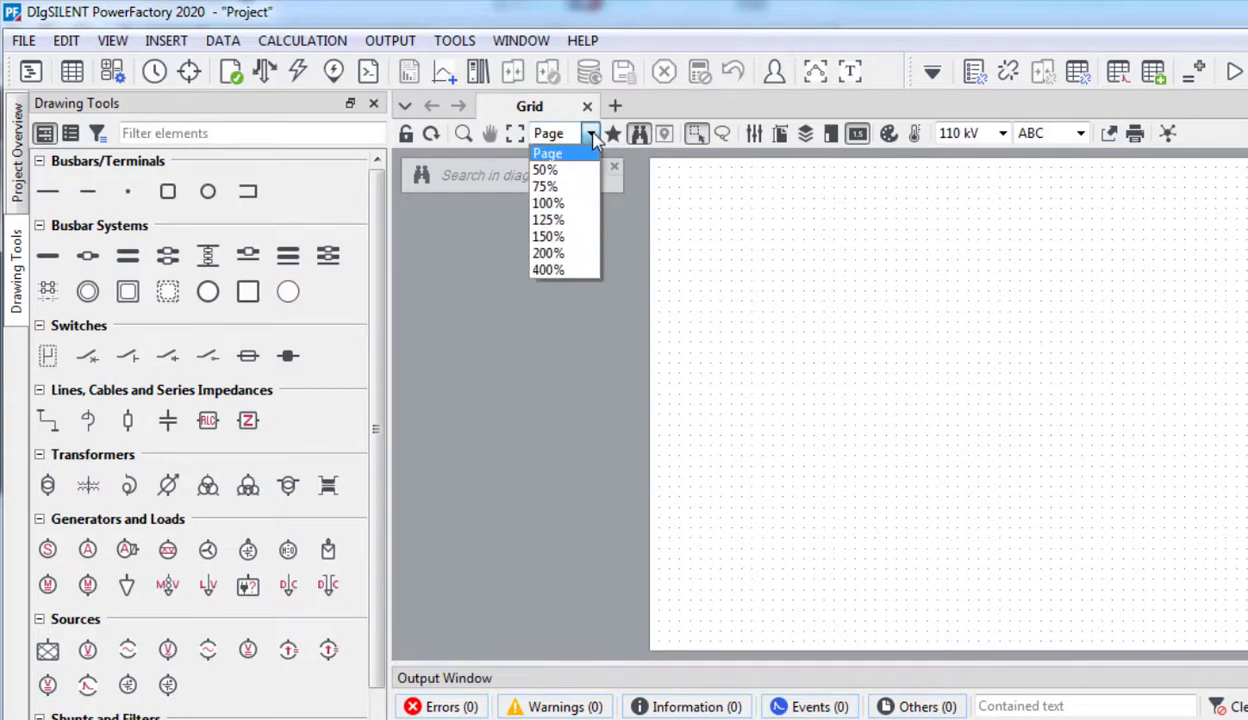
left_click(548, 187)
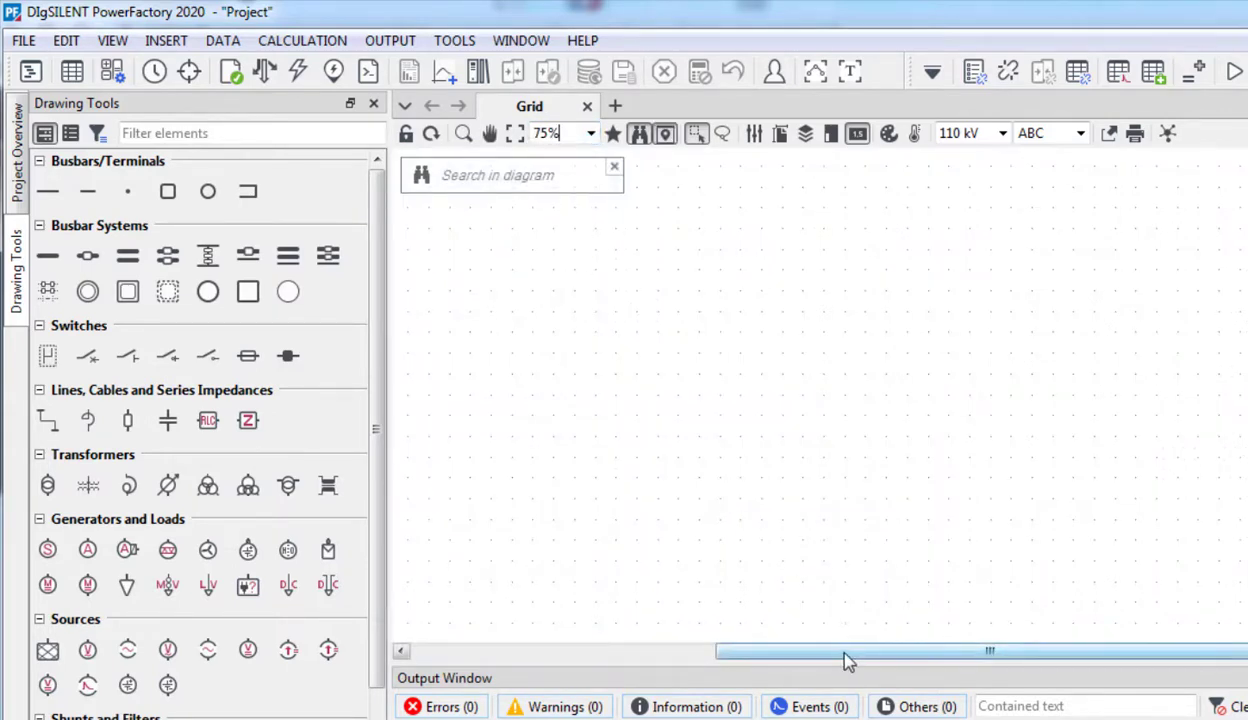
Switch between the Project Overview and Drawing Tools side panels
mouse_move(845, 660)
left_mouse_down()
mouse_move(1167, 664)
mouse_move(645, 638)
mouse_move(875, 657)
mouse_move(710, 657)
mouse_move(797, 666)
mouse_move(788, 661)
left_mouse_up()
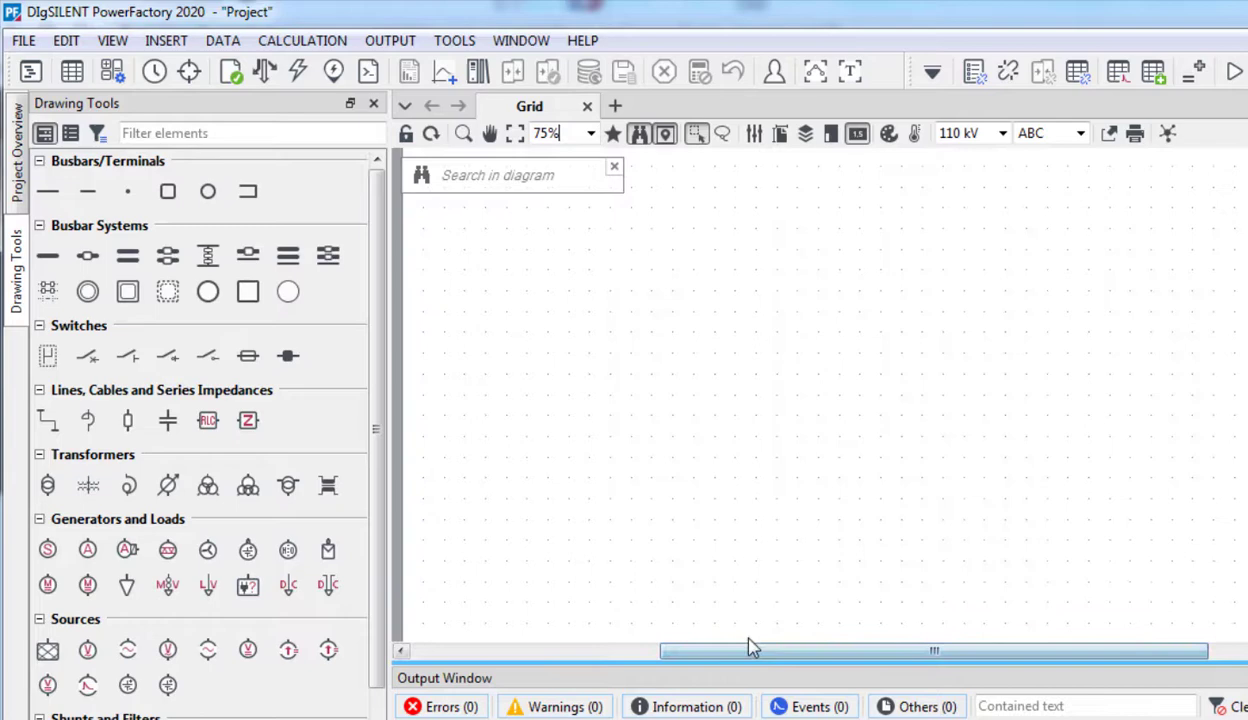
left_click(18, 160)
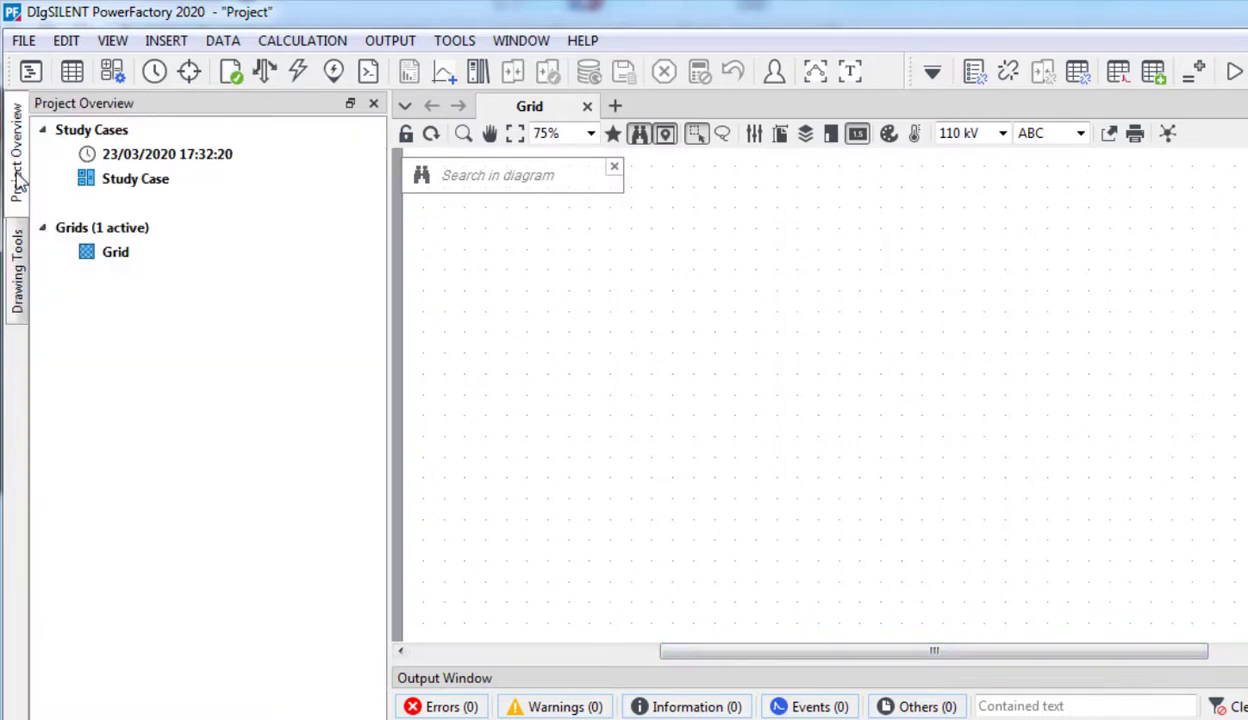
left_click(20, 283)
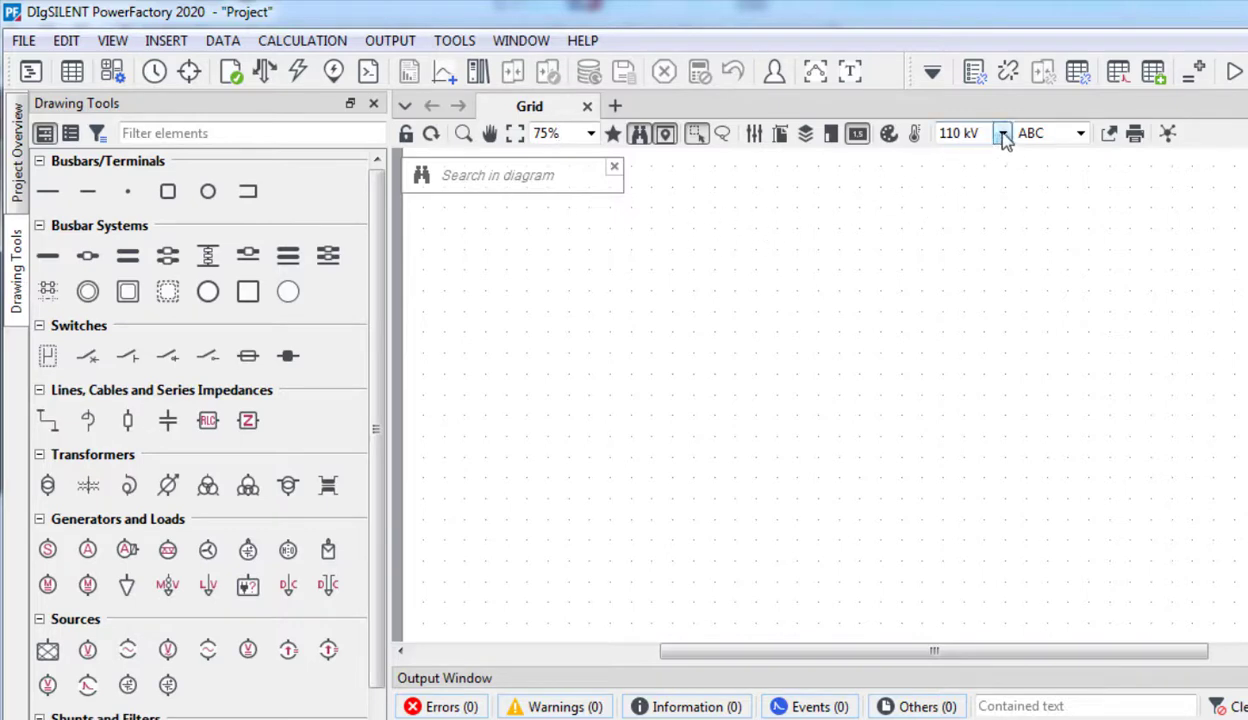
Change the toolbar default voltage for new elements from 110 kV to 33 kV
left_click(965, 130)
left_click_drag(960, 132, 905, 138)
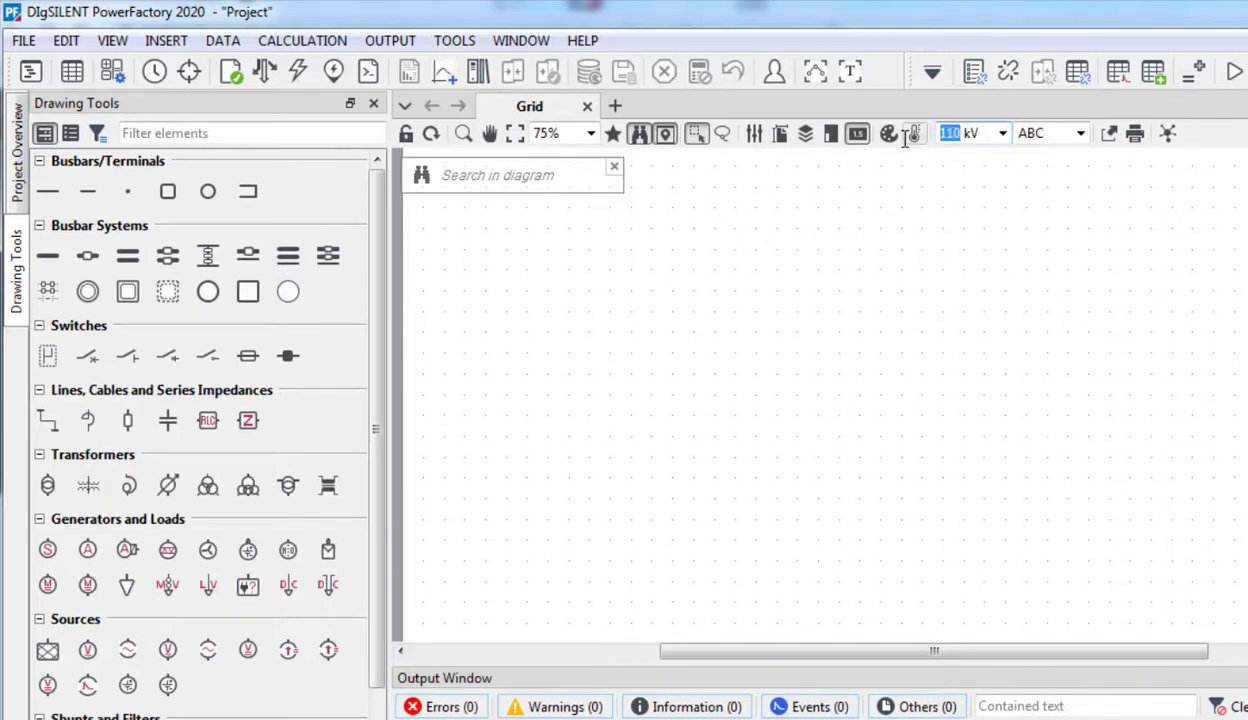
type("33")
key("ctrl+a")
key("BackSpace")
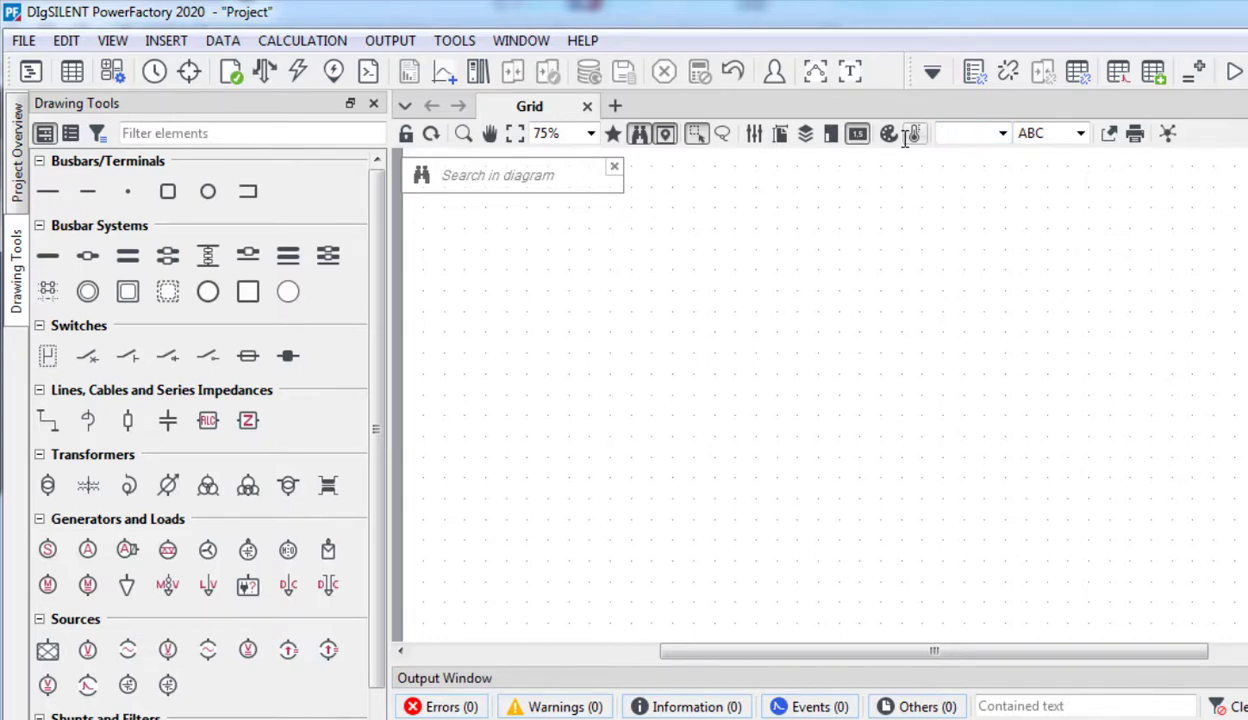
type("3kv")
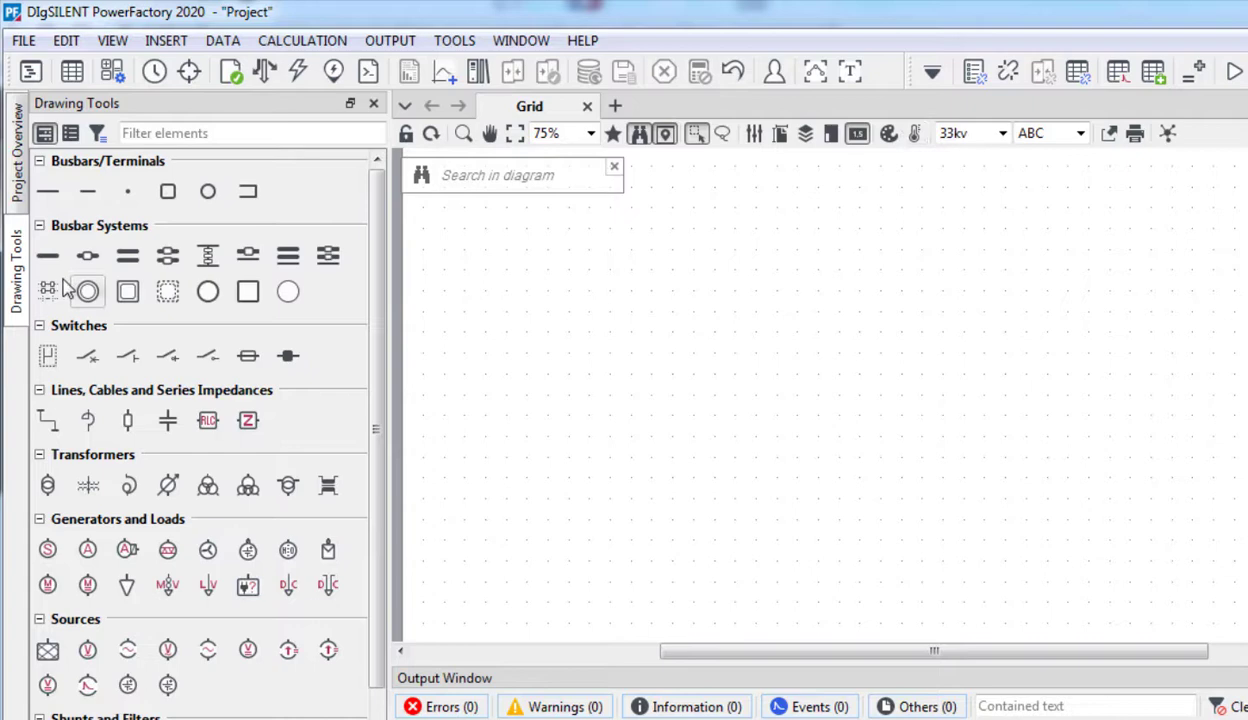
Place two busbars, Substation/BB above and Substation(1)/BB below
left_click(841, 283)
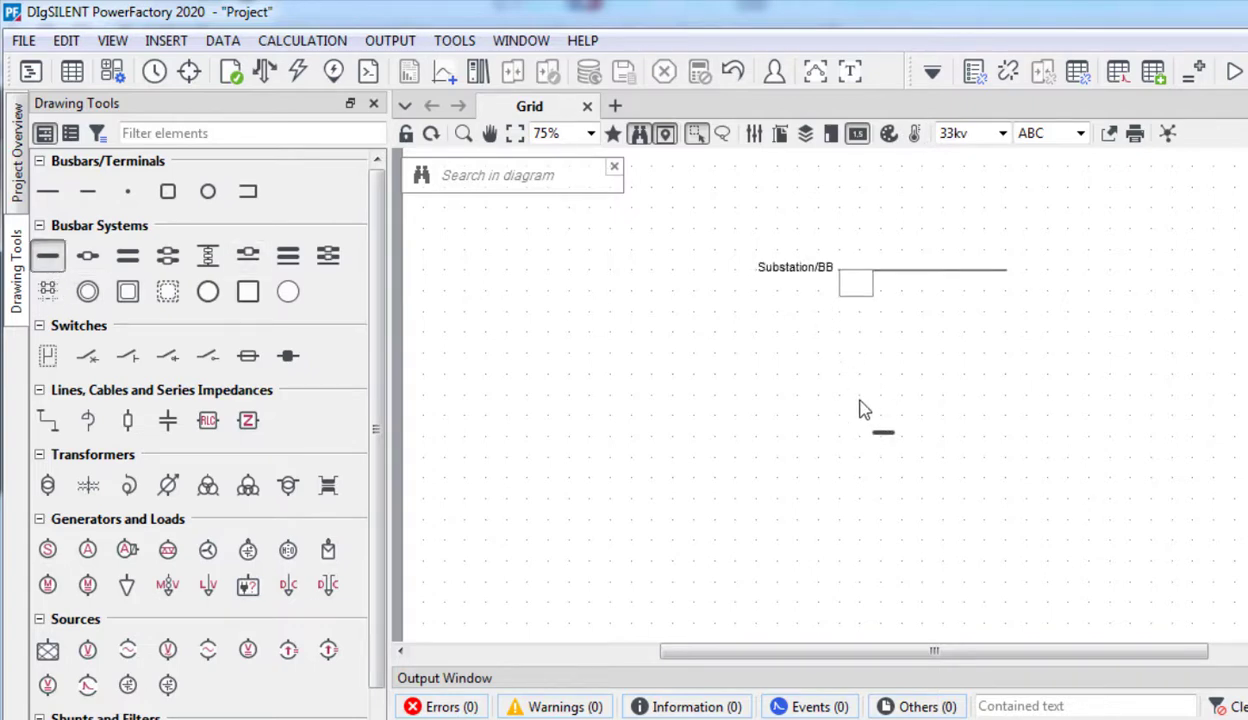
left_click(864, 486)
key("Escape")
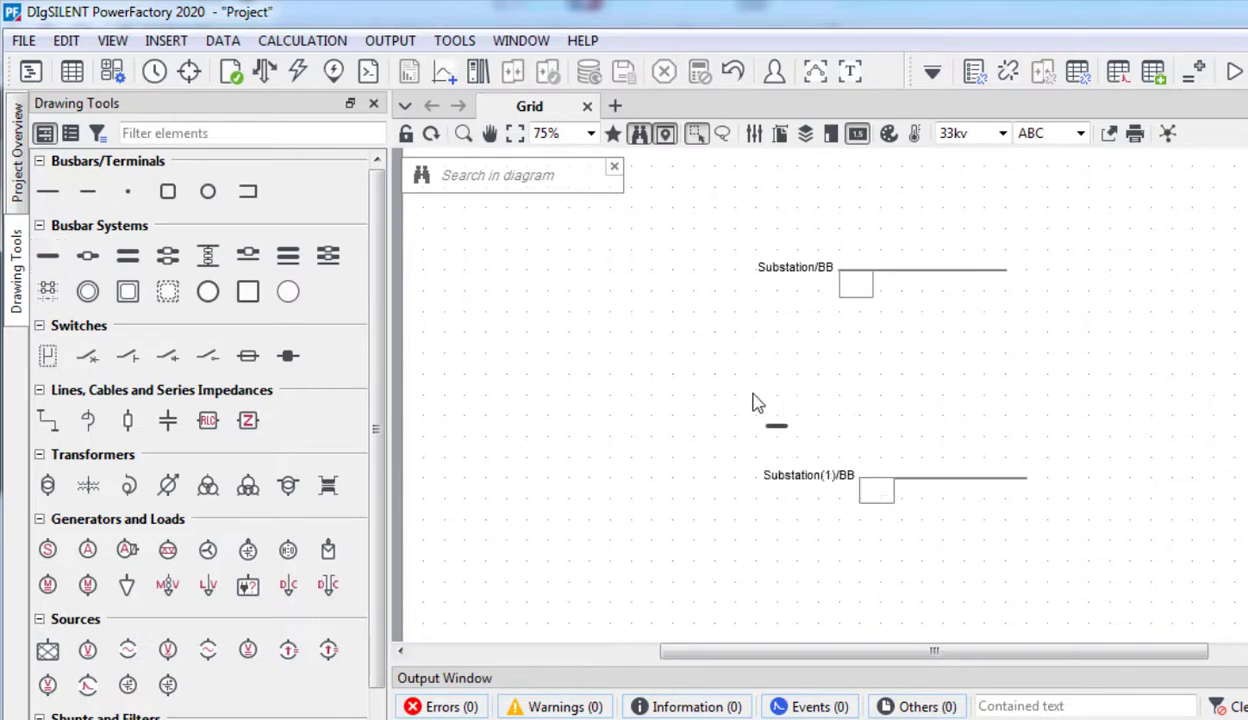
Connect a two-winding transformer between Substation/BB and Substation(1)/BB
left_click(47, 485)
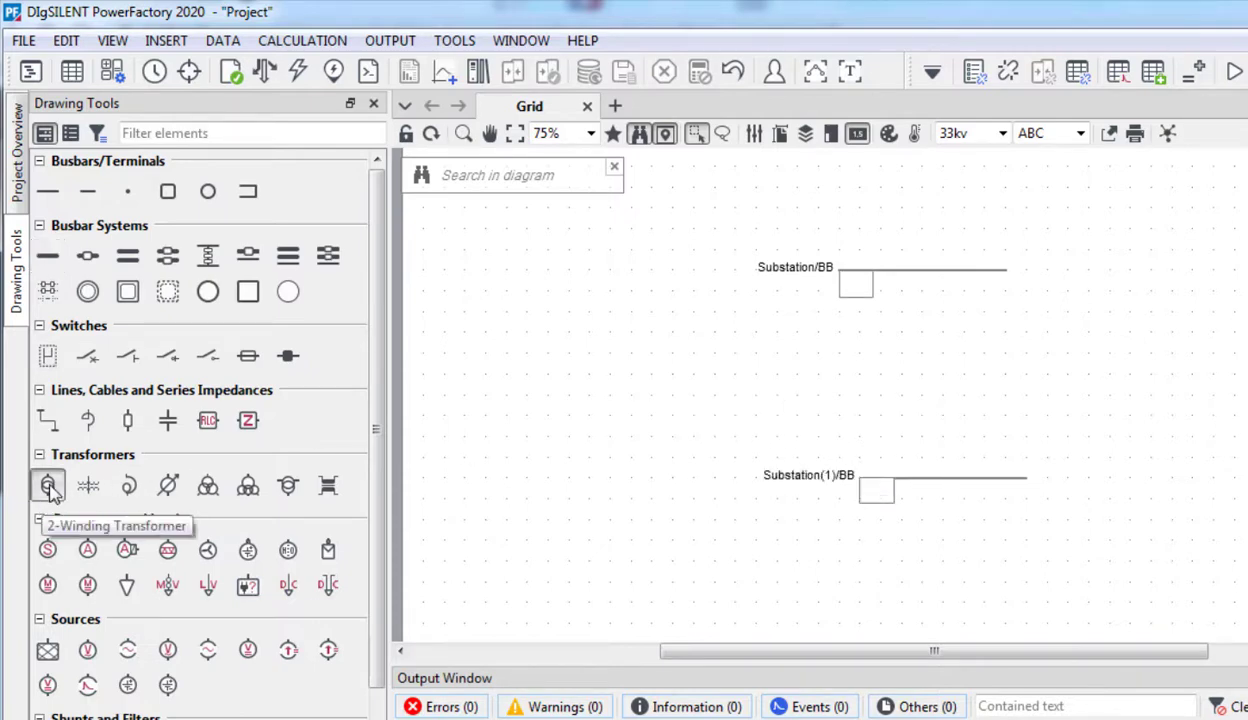
left_click(942, 271)
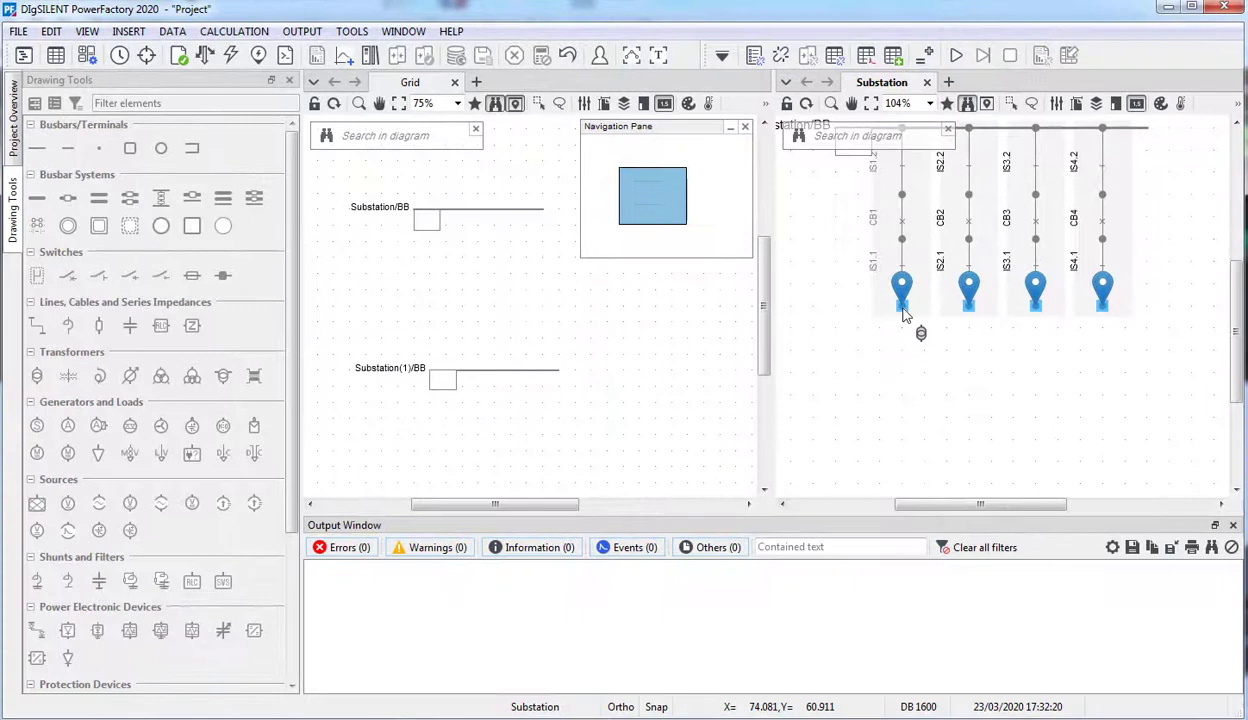
left_click(902, 305)
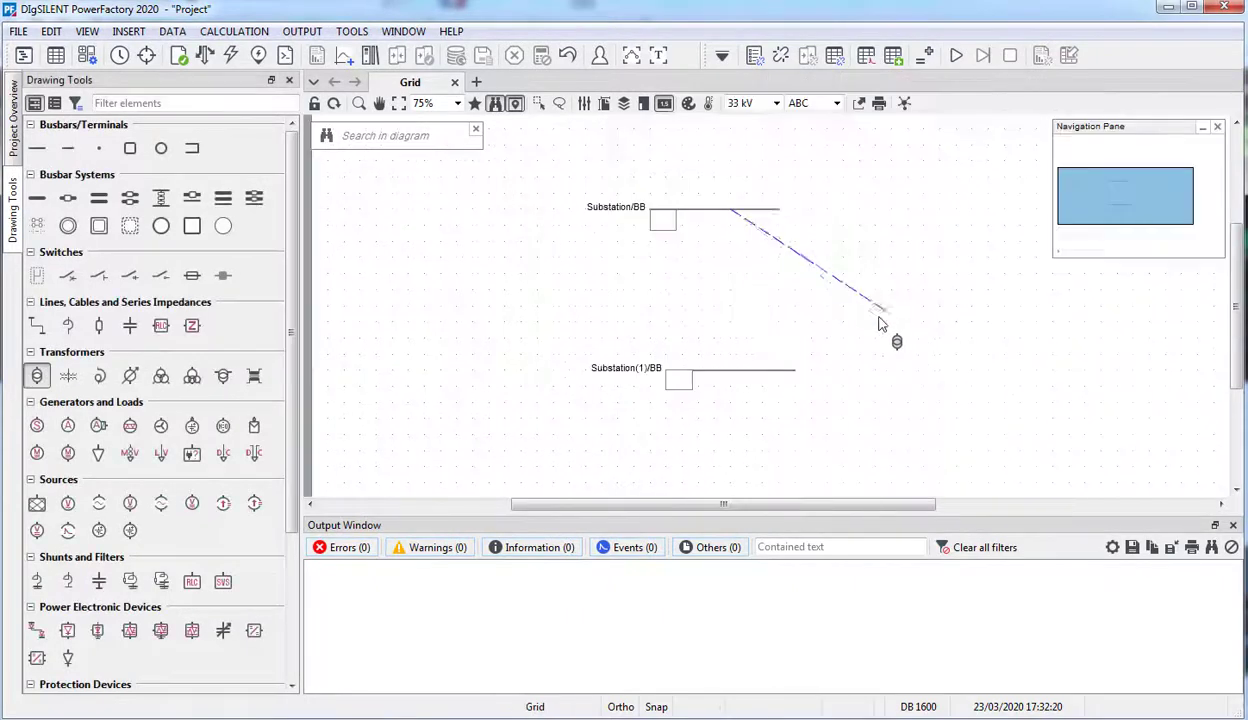
left_click(731, 379)
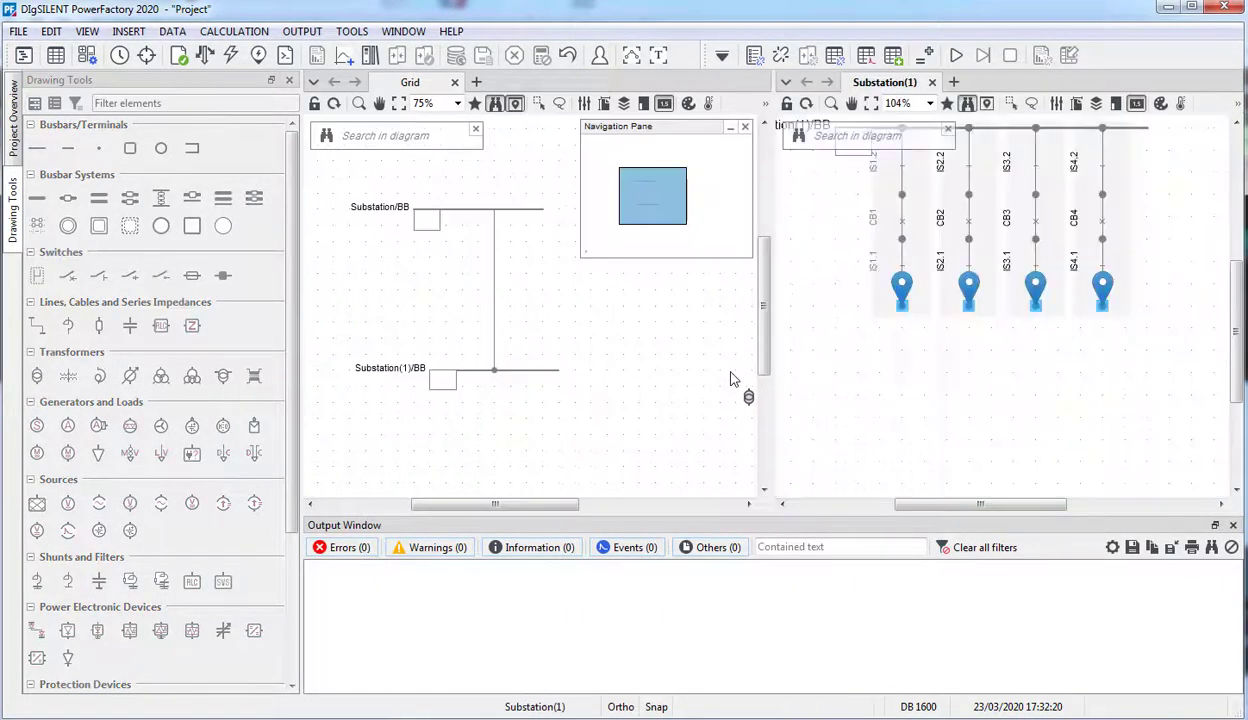
left_click(902, 310)
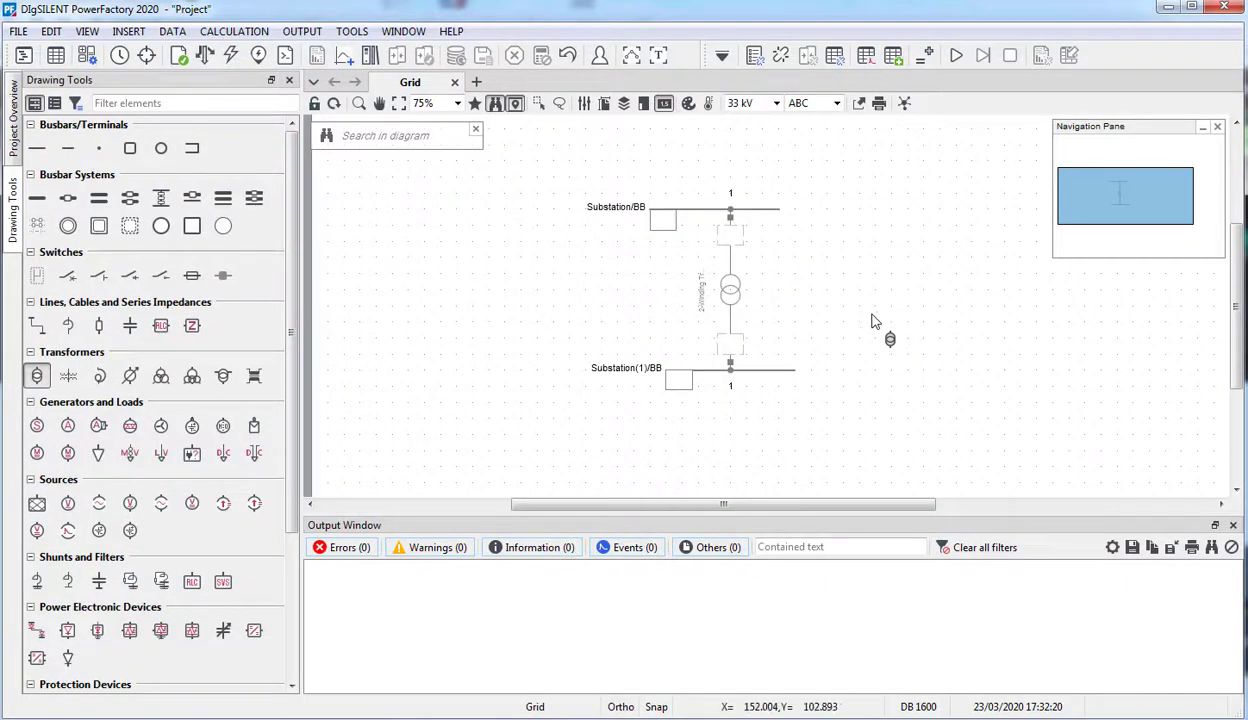
key("Escape")
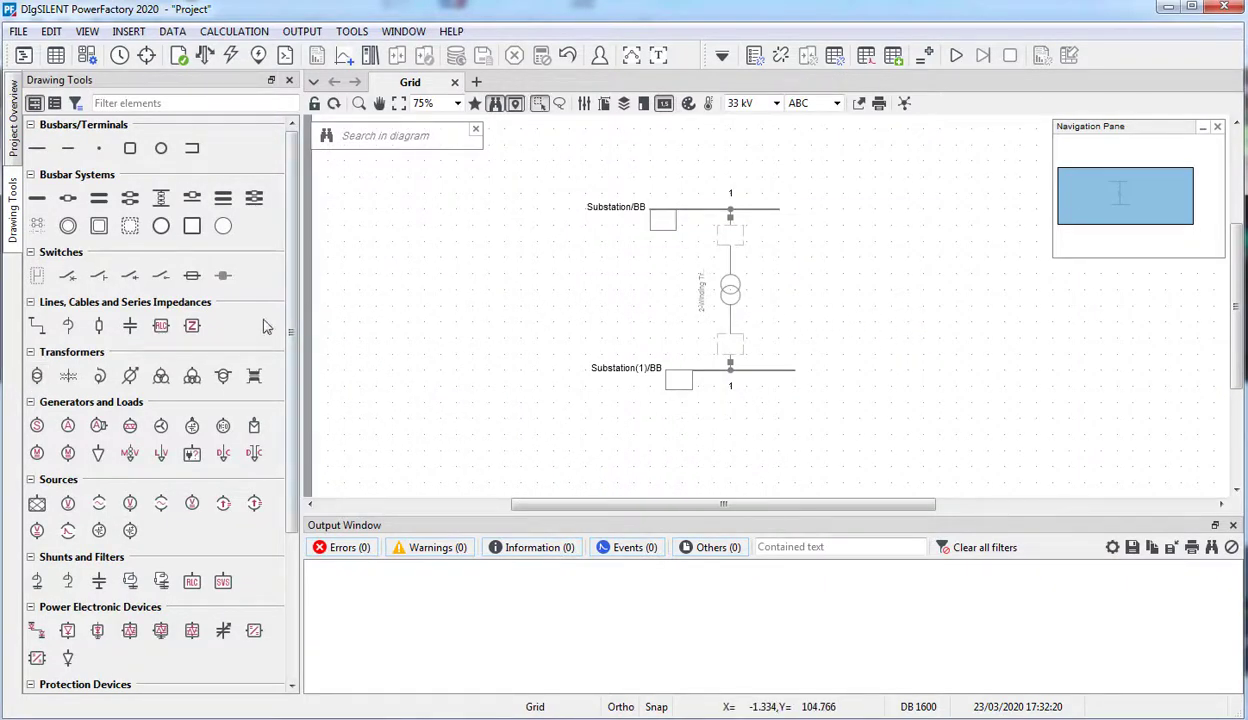
Add a General Load on Substation(1)/BB and an External Grid feeding Substation/BB
left_click(770, 371)
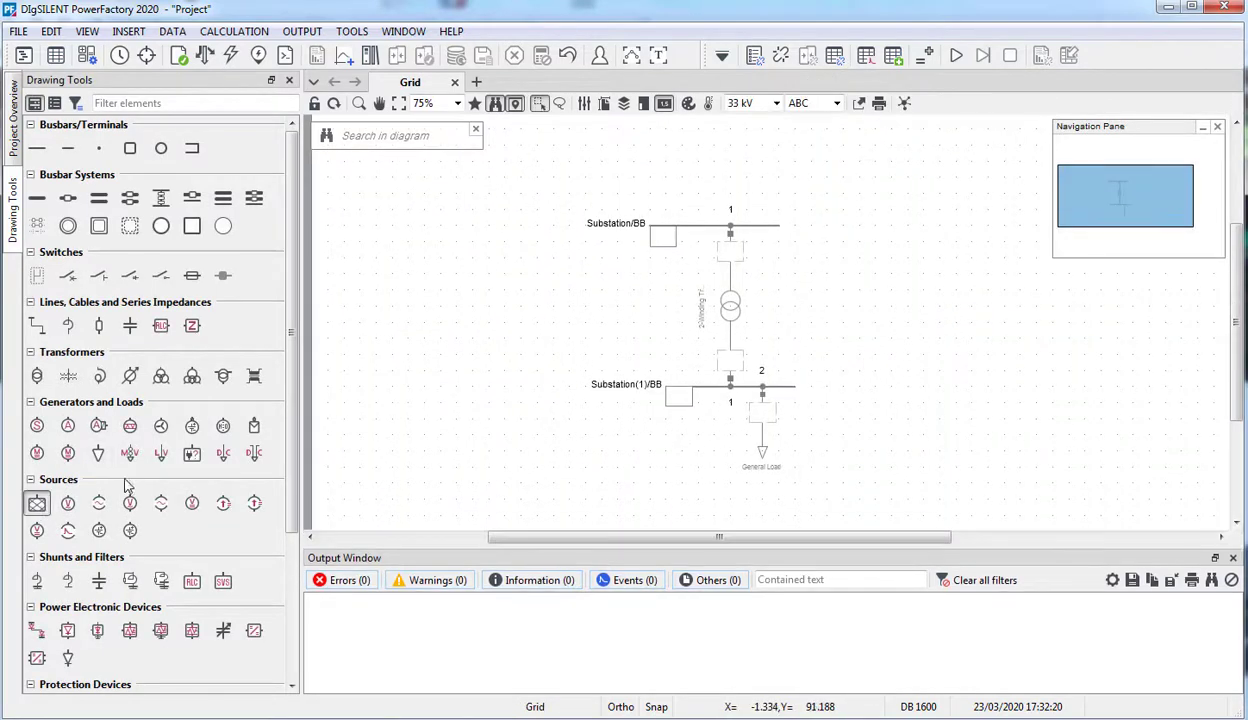
left_click(761, 180)
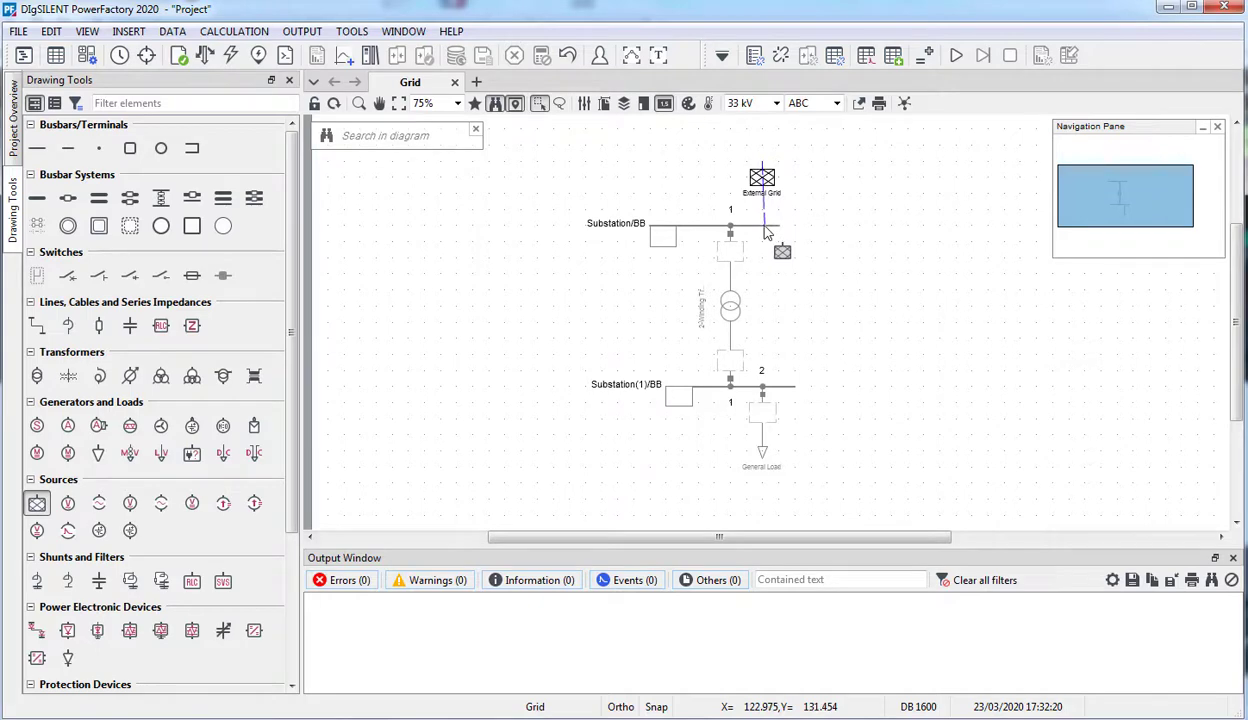
left_click(766, 232)
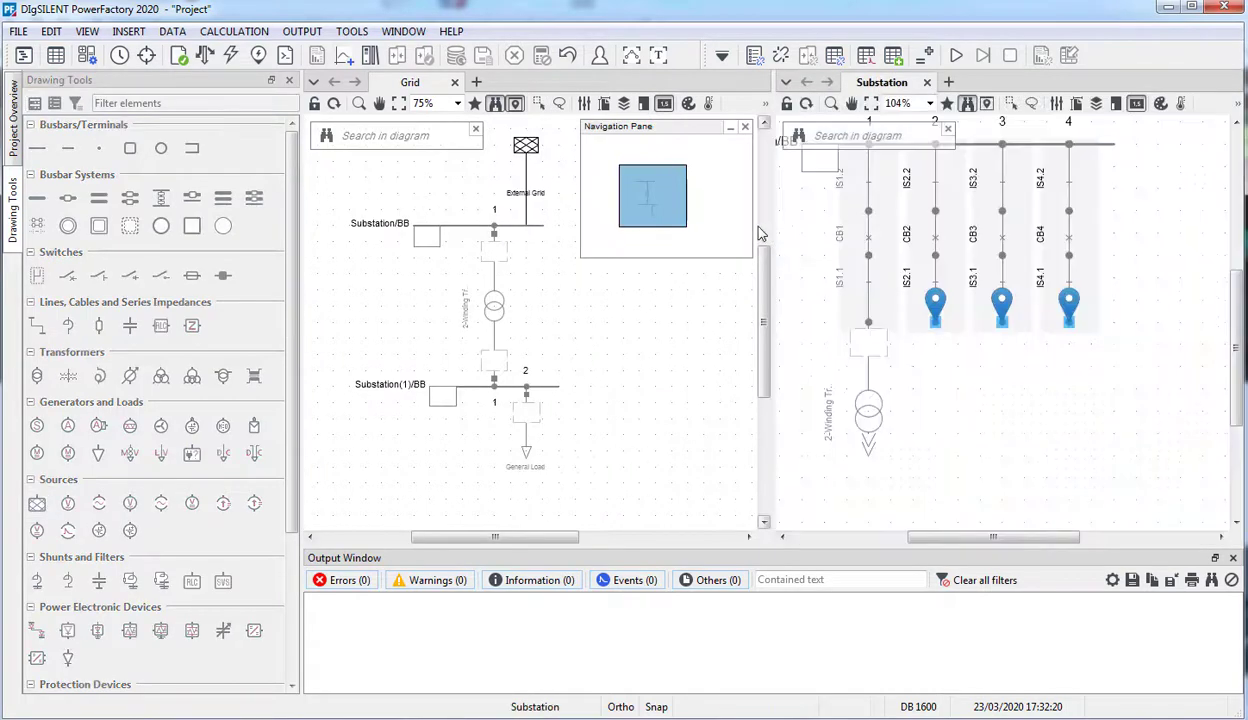
left_click(938, 320)
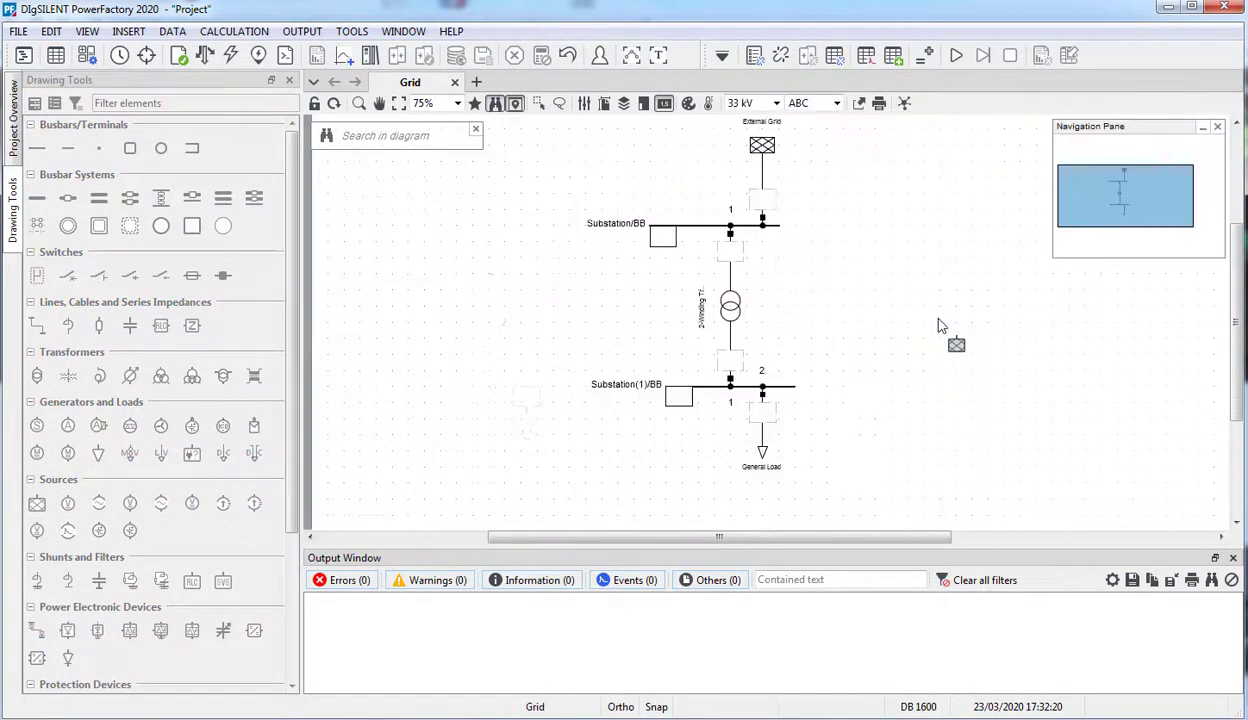
key("Escape")
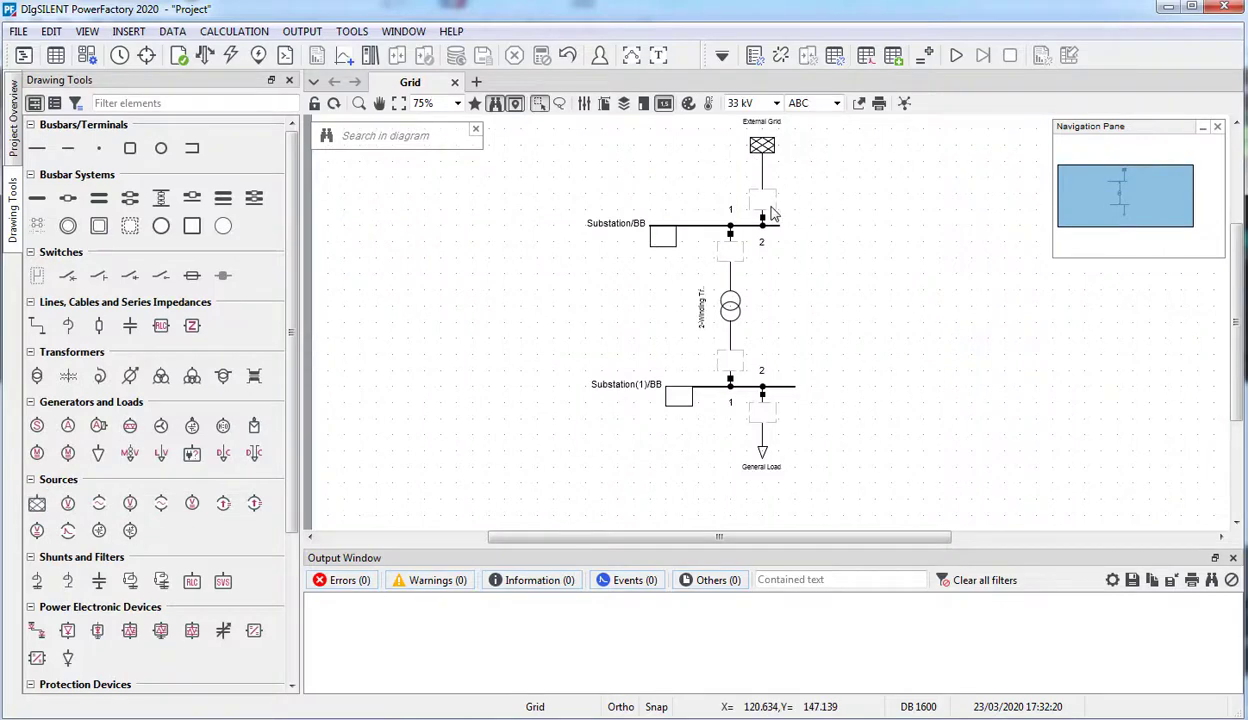
left_click(776, 226)
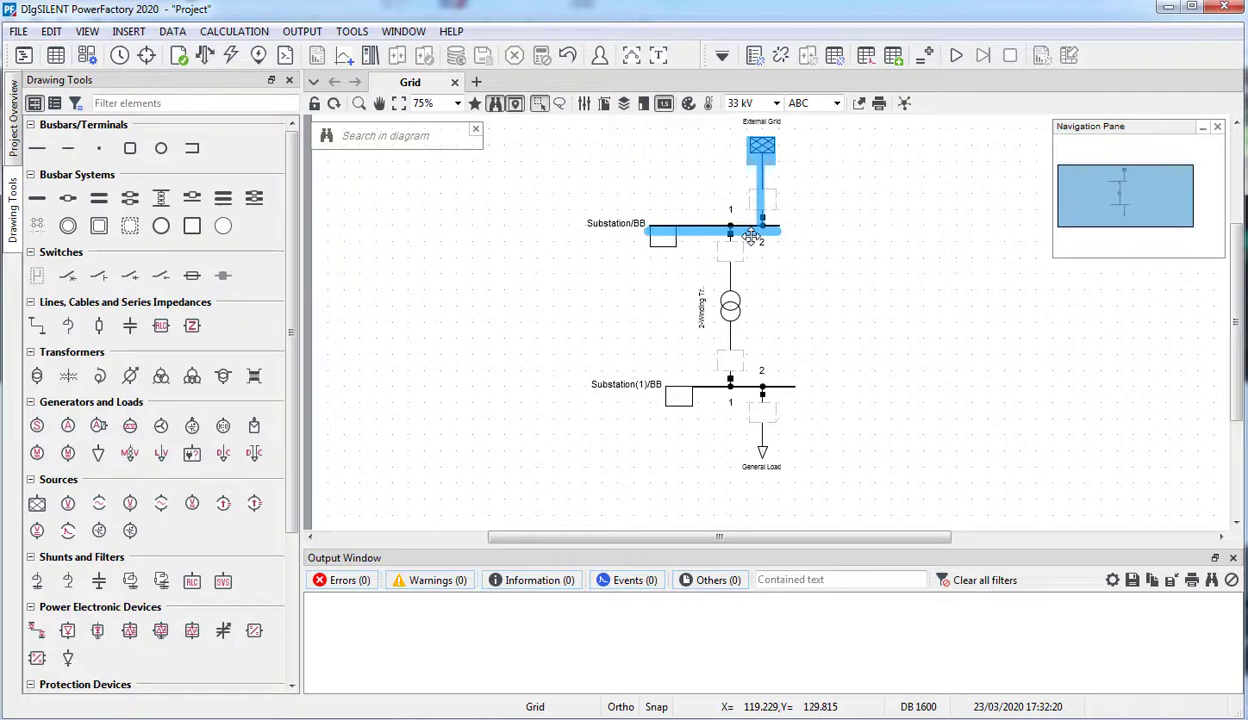
Move Substation/BB slightly lower, lengthening its External Grid connection, then check Substation(1)/BB
mouse_move(748, 226)
left_mouse_down()
mouse_move(752, 251)
mouse_move(822, 242)
left_mouse_up()
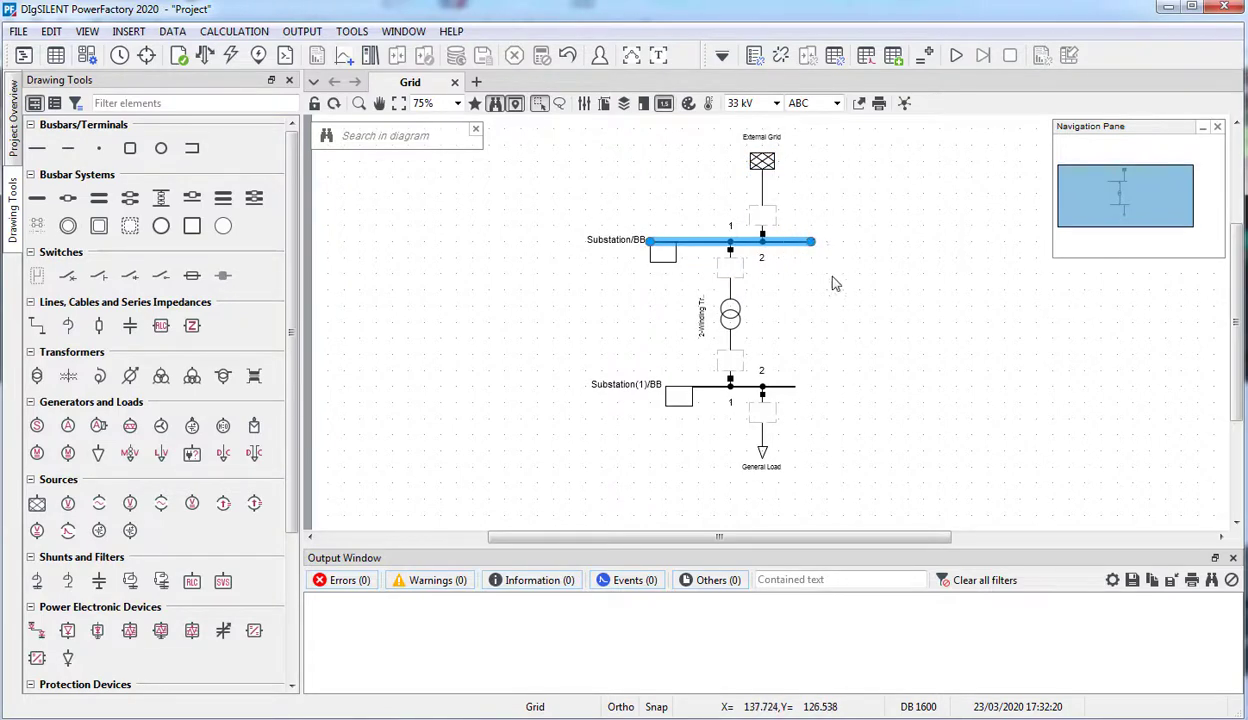
left_click(838, 311)
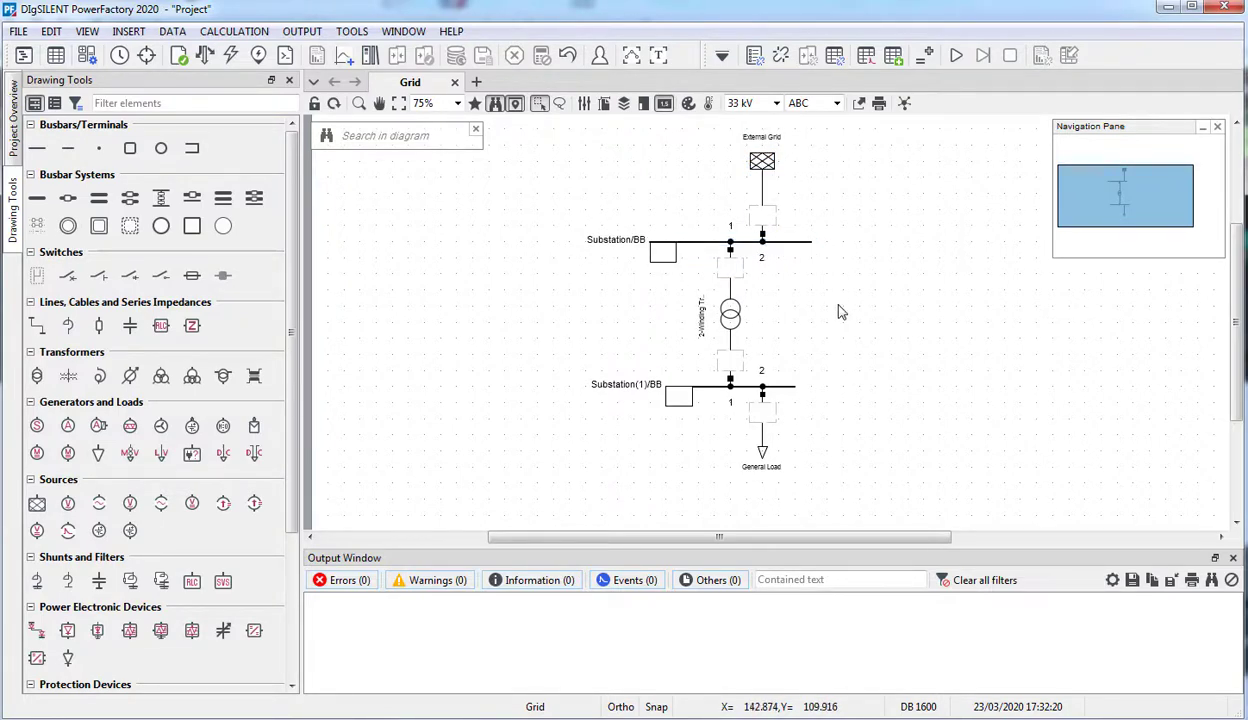
left_click(786, 389)
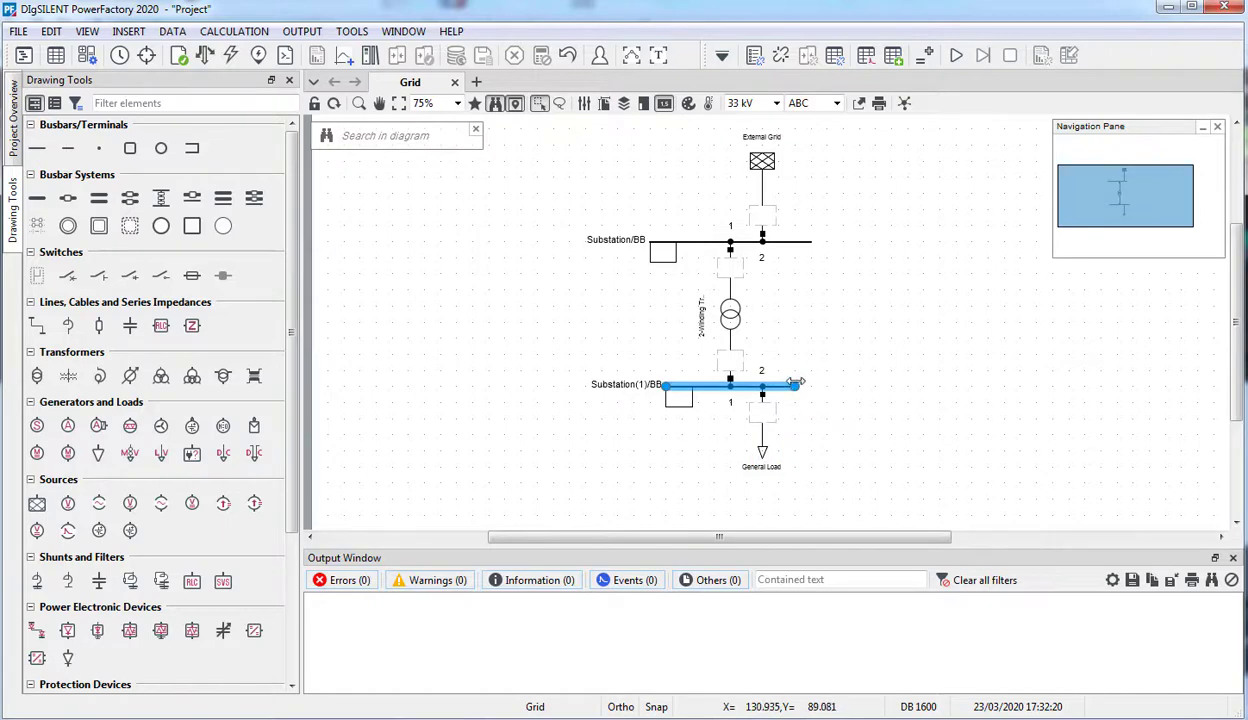
left_click(865, 360)
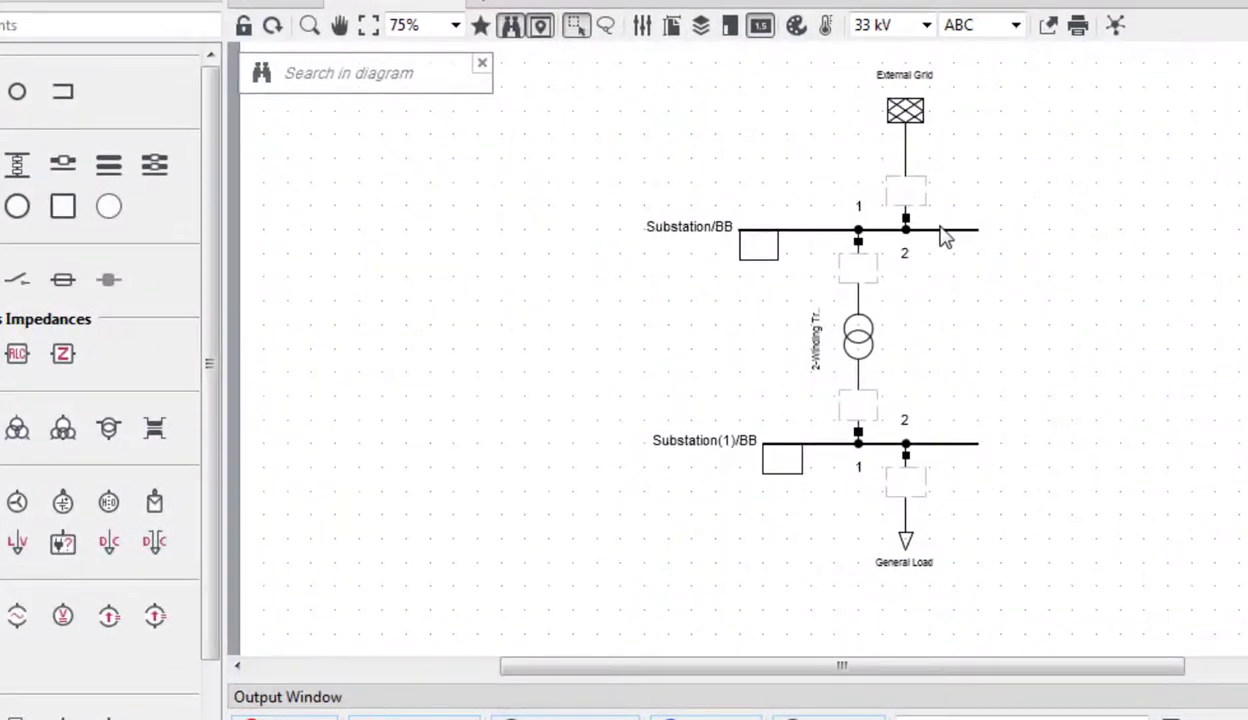
Set Substation(1)/BB's line-line nominal voltage to 11 kV and apply it to all Substation(1) terminals
double_click(940, 232)
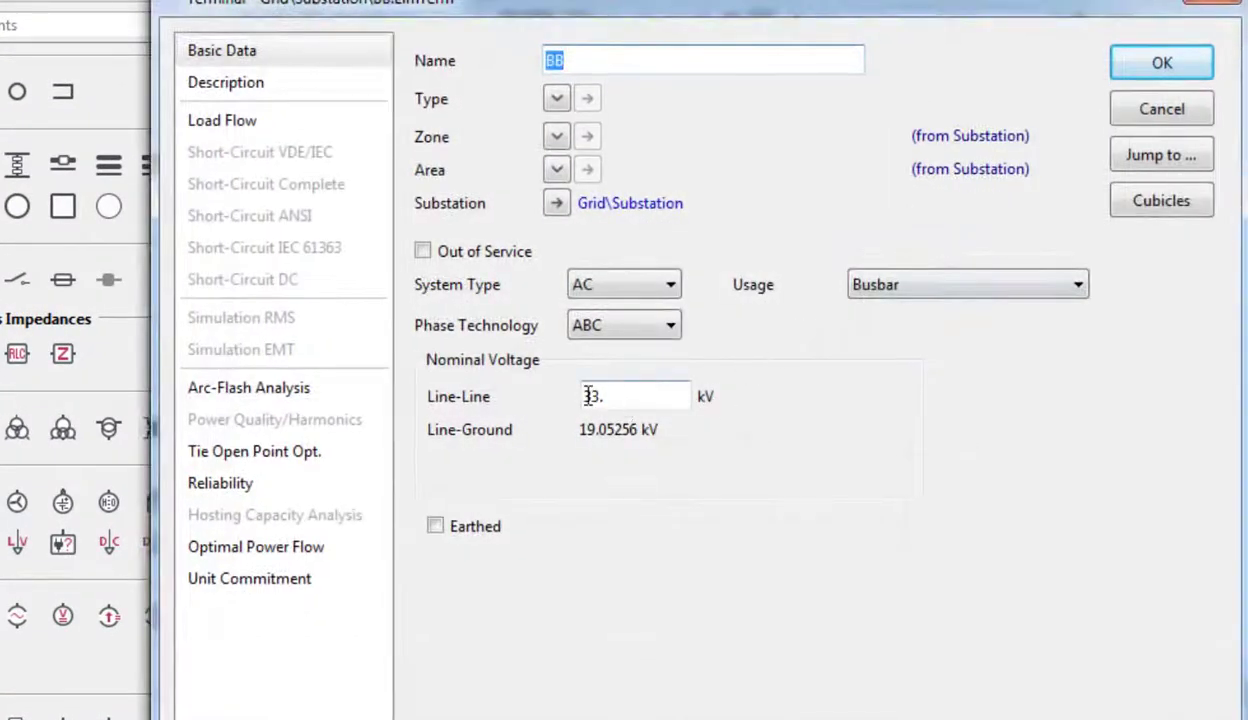
left_click(1110, 62)
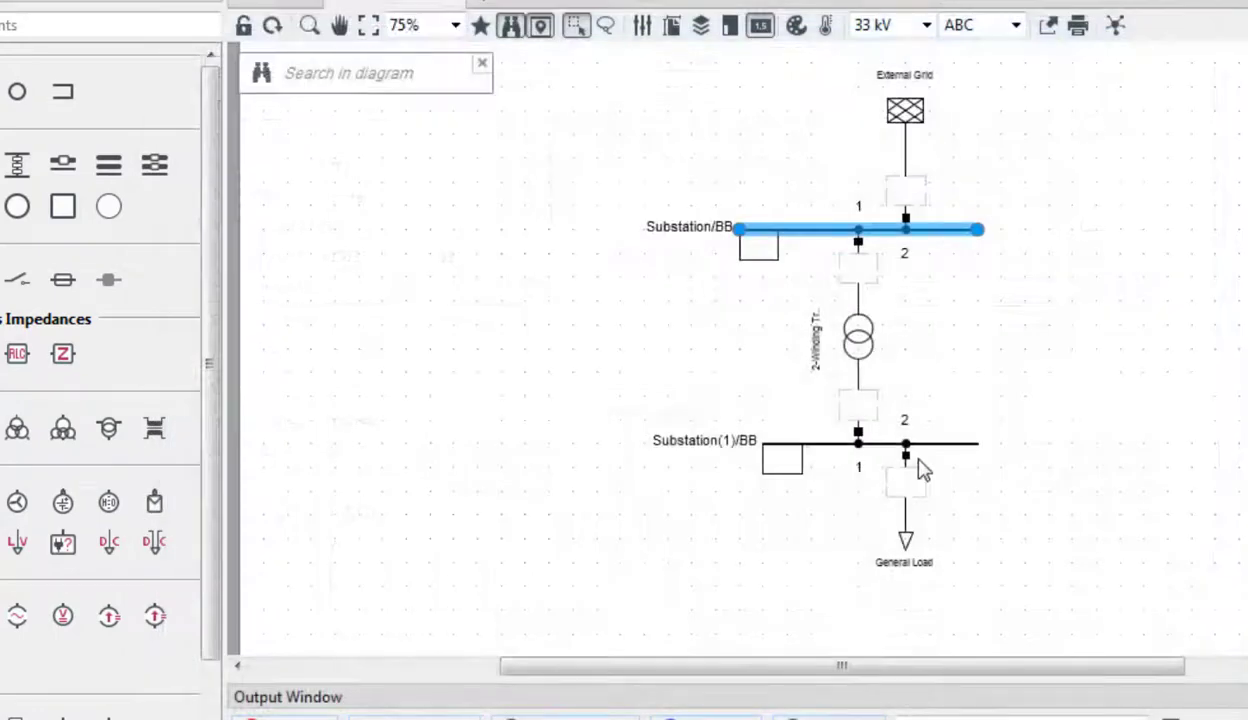
double_click(950, 446)
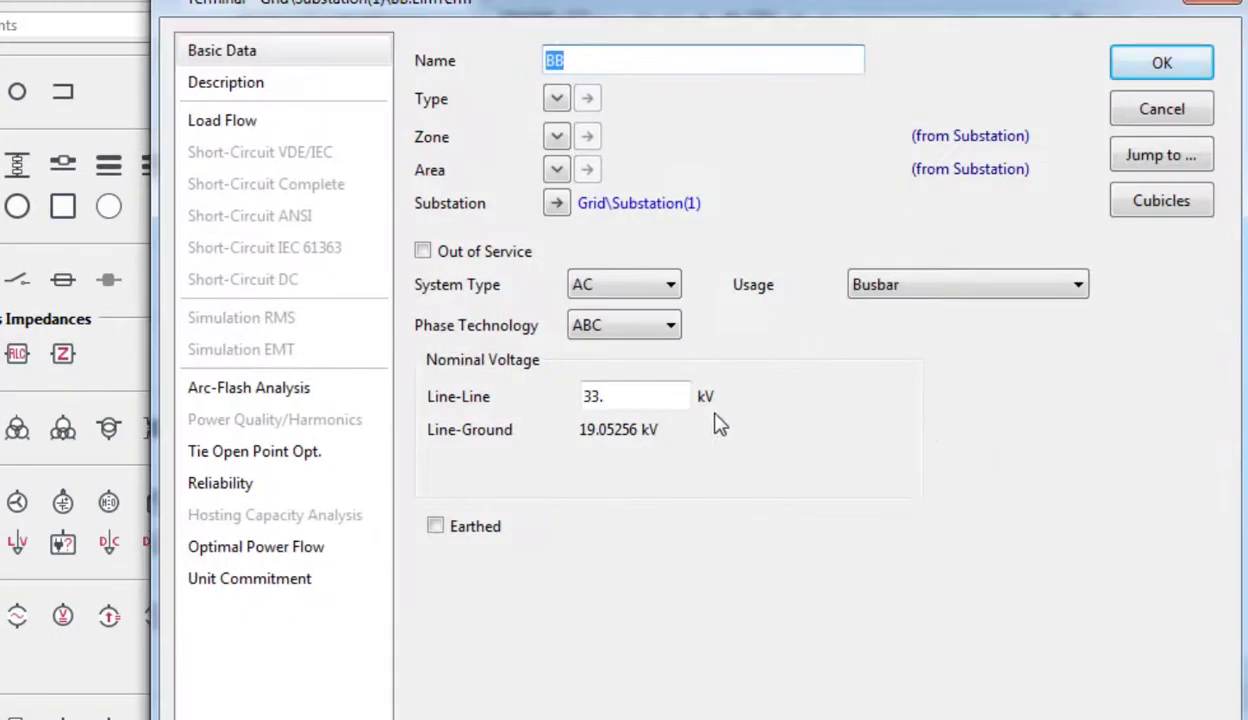
left_click_drag(602, 396, 462, 410)
type("11")
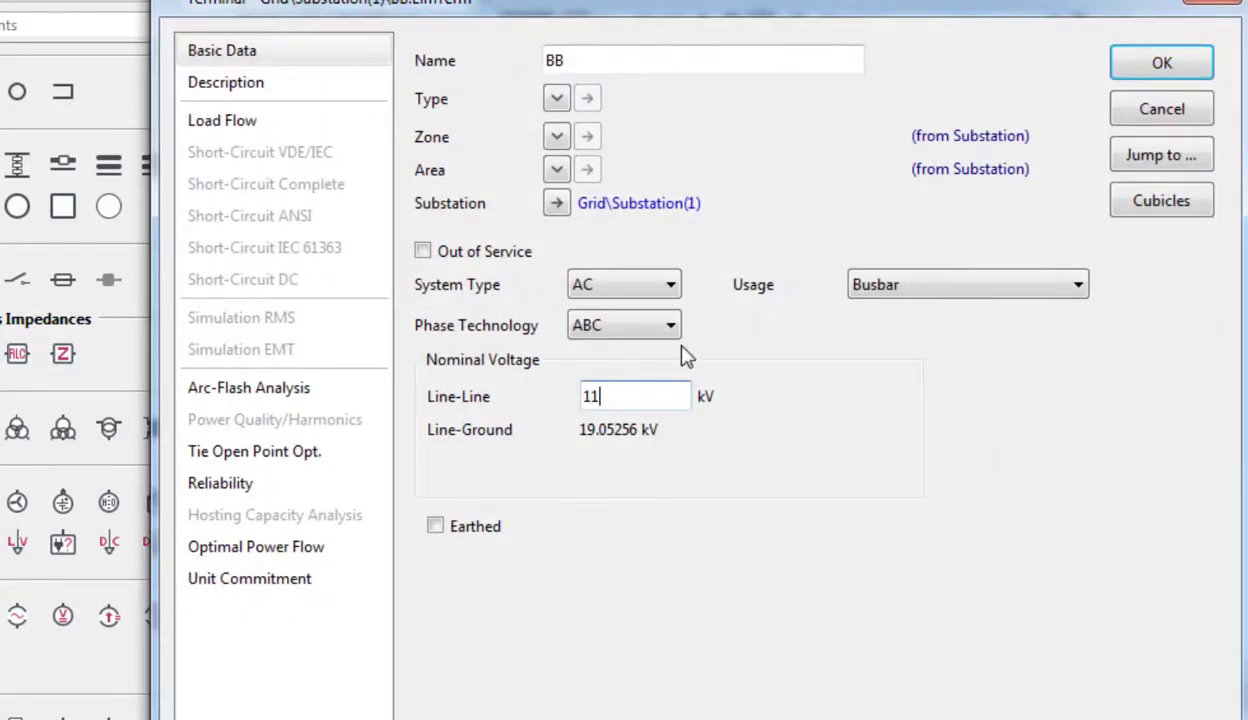
left_click(1158, 66)
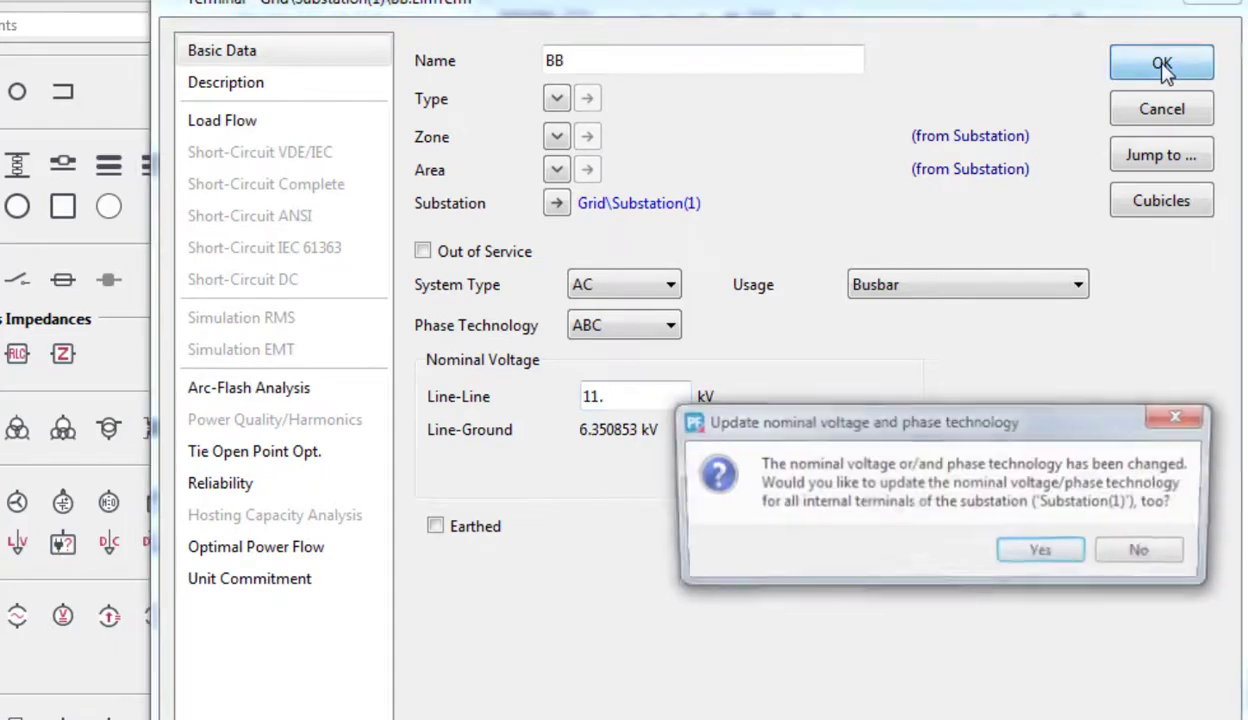
left_click(1042, 556)
Give the transformer a new project type: 5 MVA, 33/11 kV, delta HV winding (Dyn0)
double_click(860, 350)
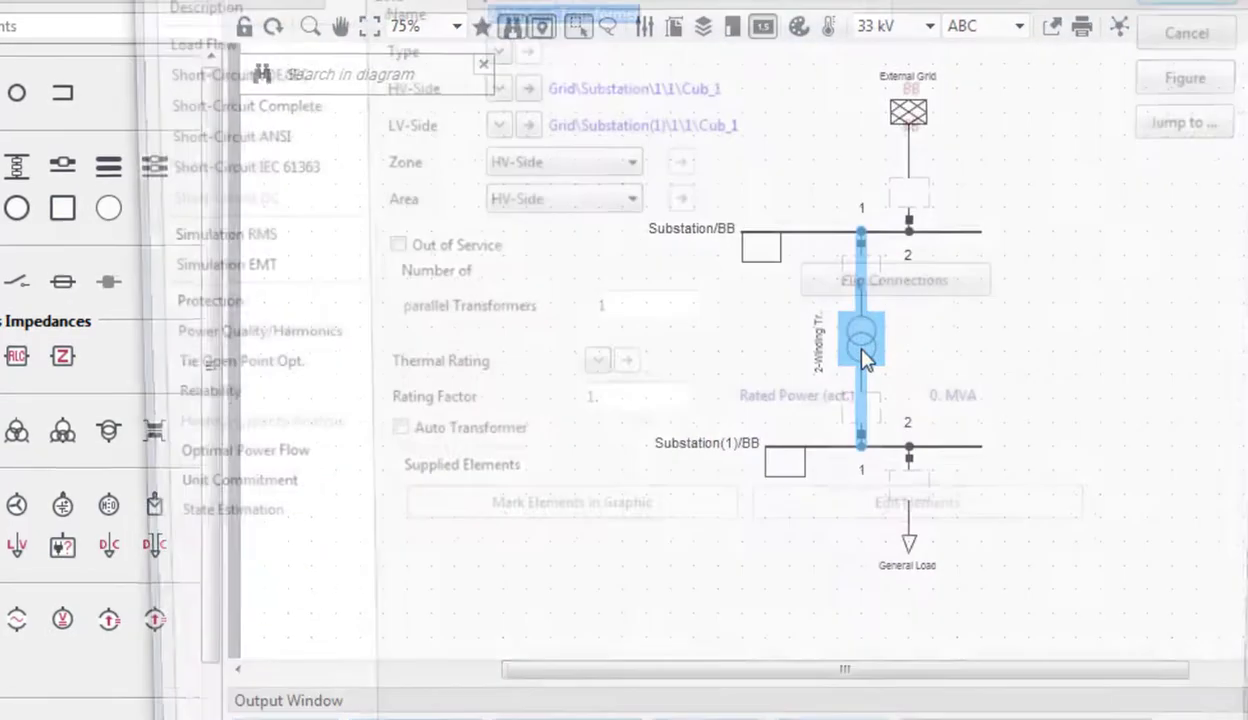
left_click(529, 76)
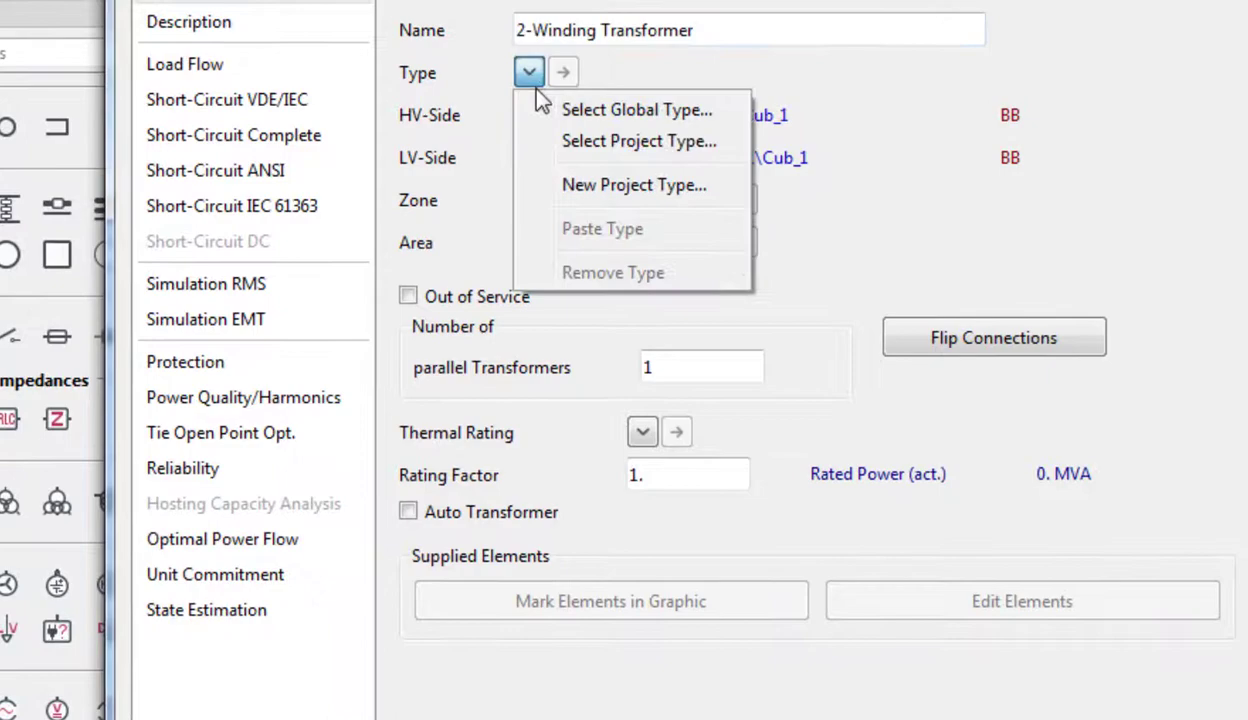
left_click(594, 186)
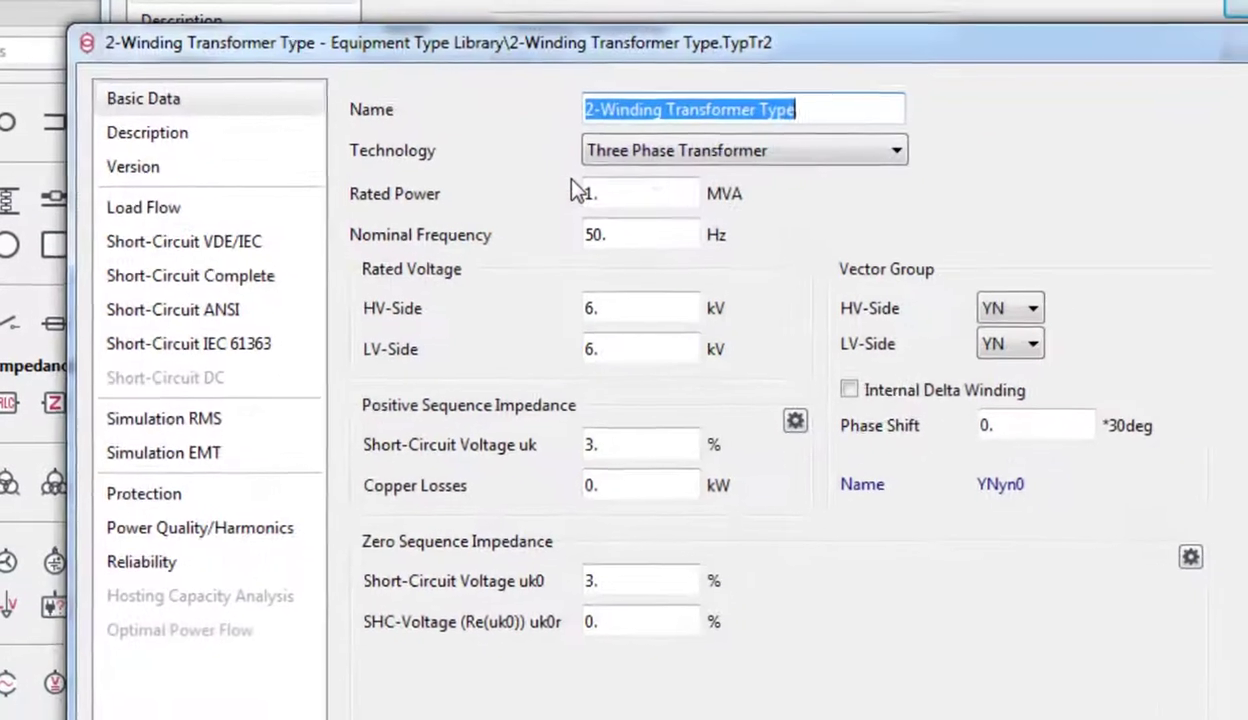
left_click(548, 175)
left_click_drag(548, 178, 497, 178)
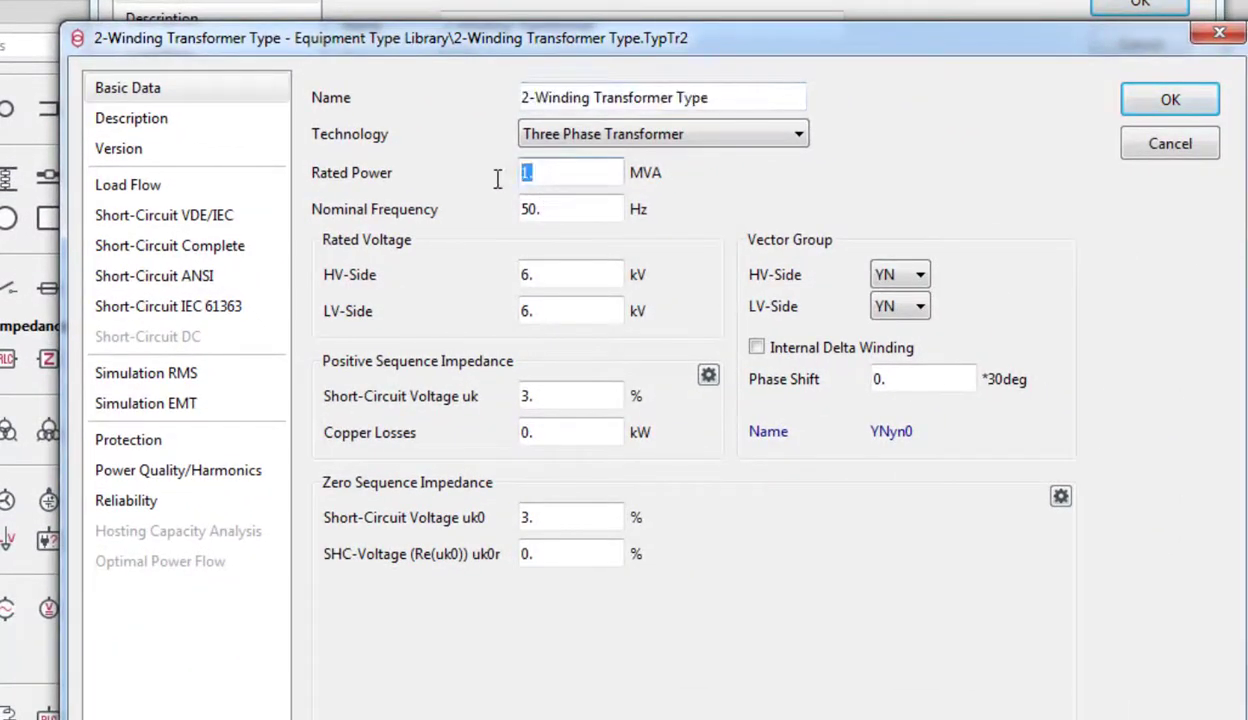
type("5")
left_click(562, 272)
left_click_drag(530, 274, 476, 278)
type("33")
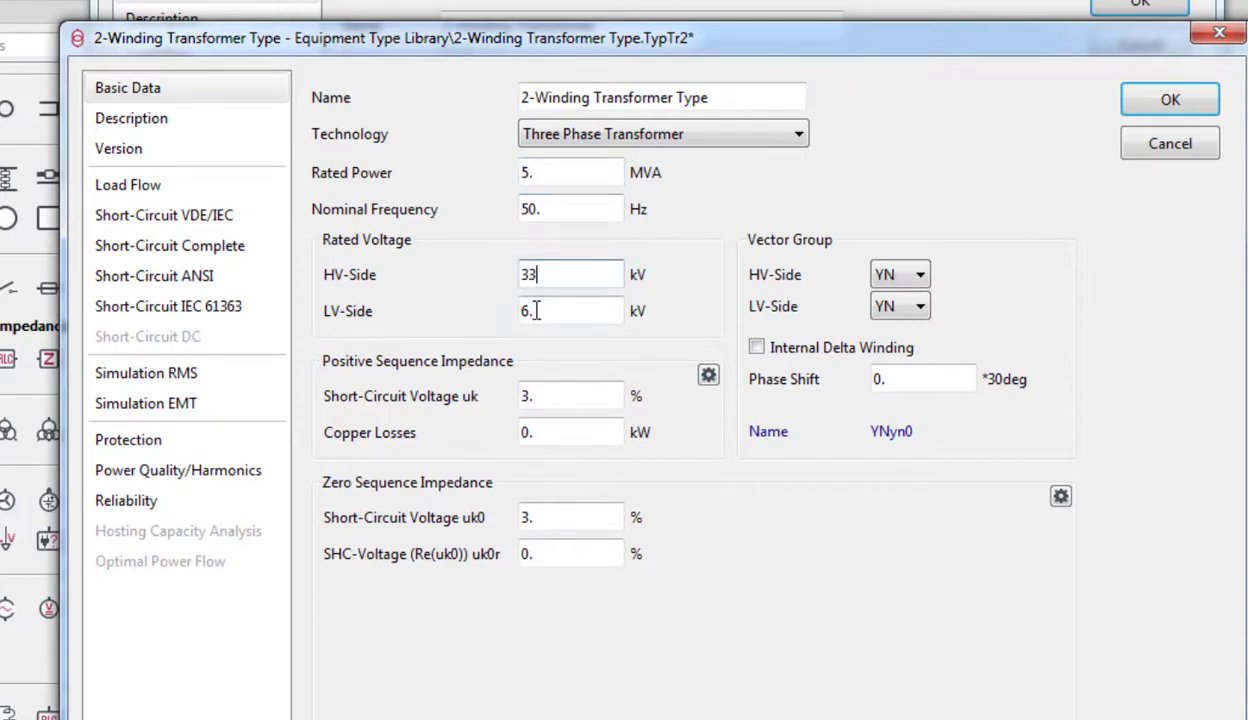
left_click_drag(537, 311, 512, 314)
type("11")
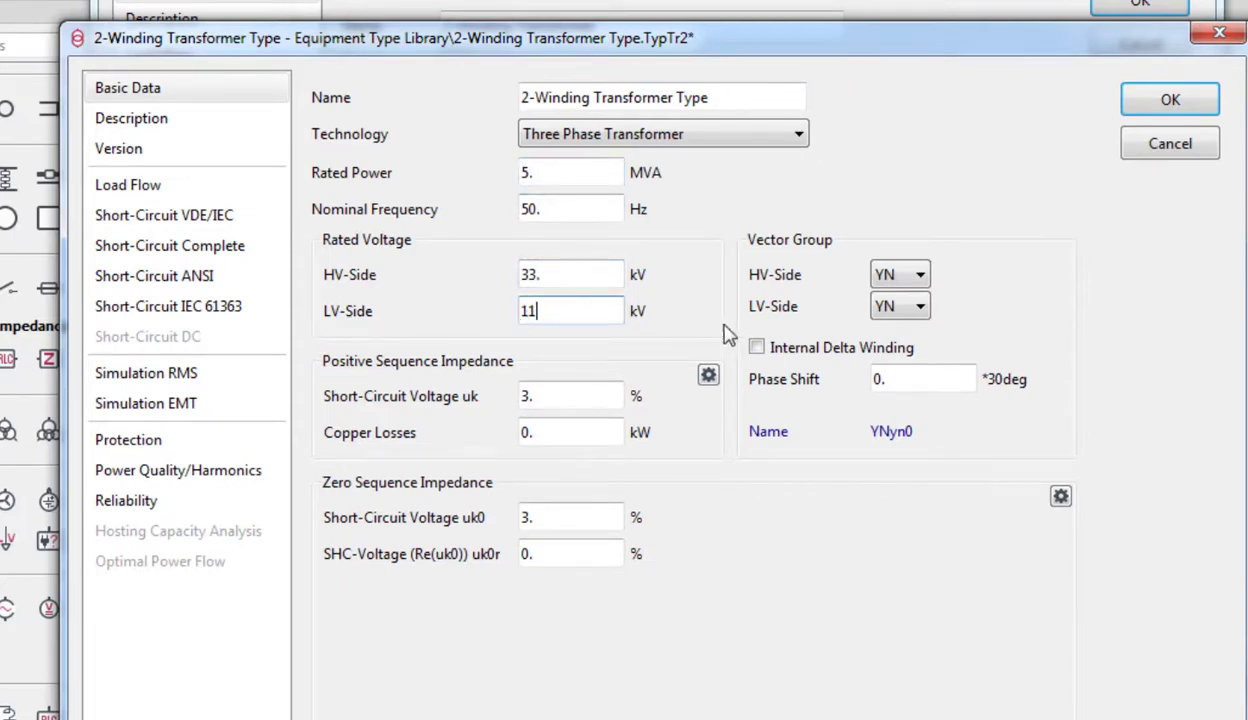
left_click(897, 285)
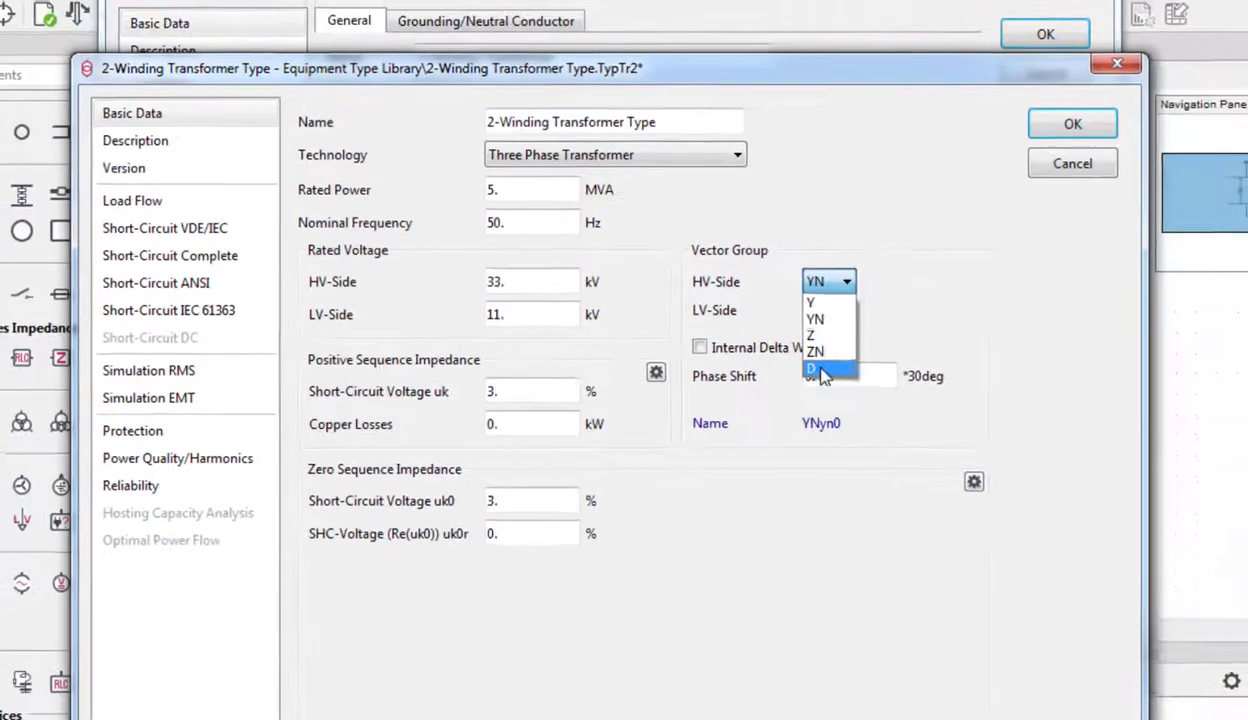
left_click(816, 370)
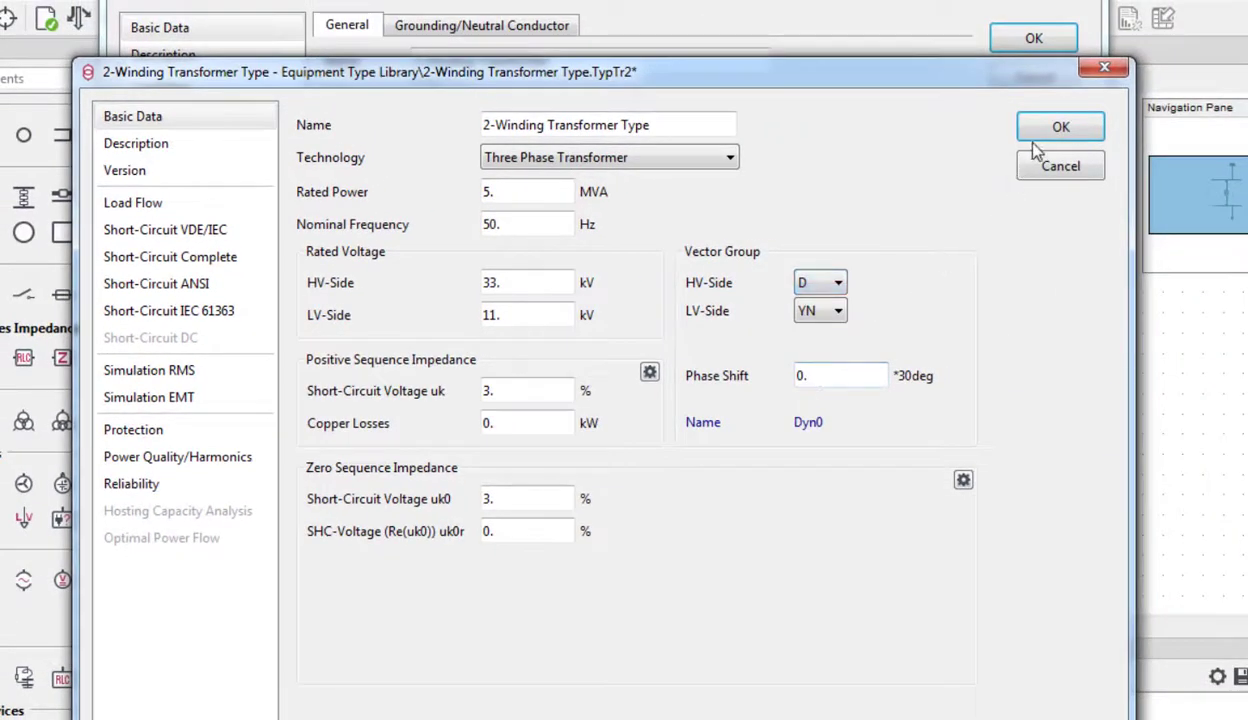
left_click(1066, 126)
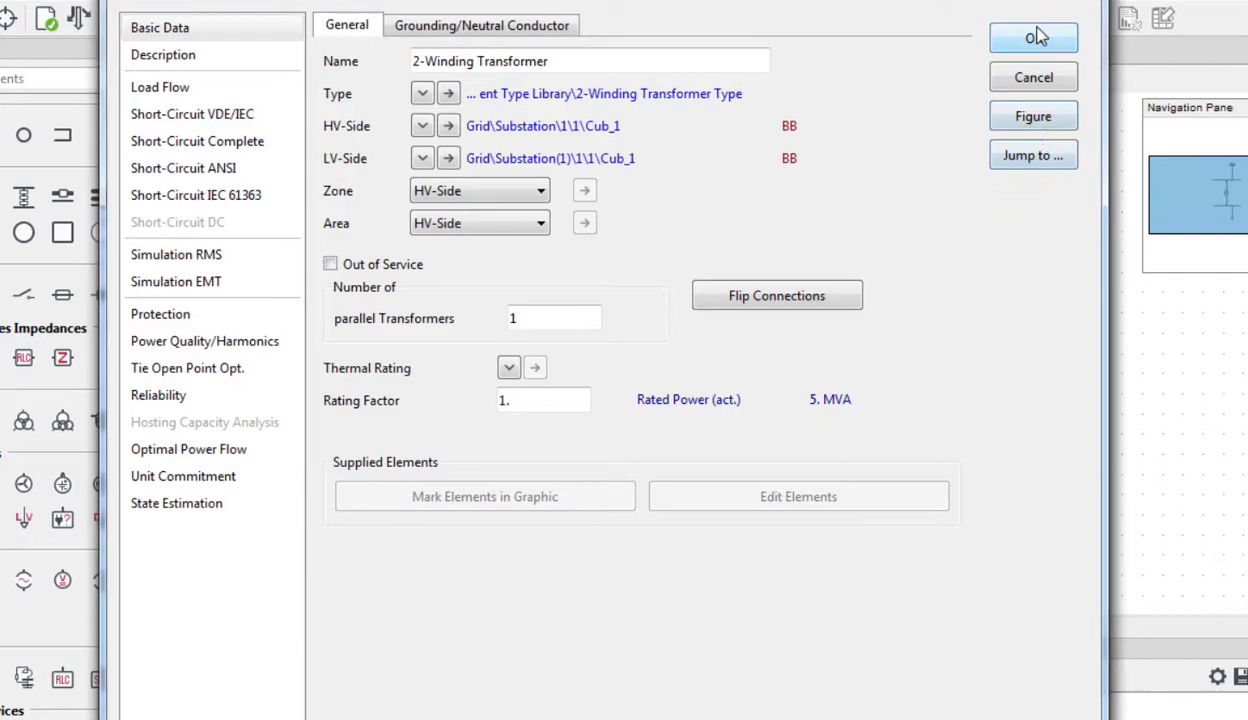
left_click(1036, 37)
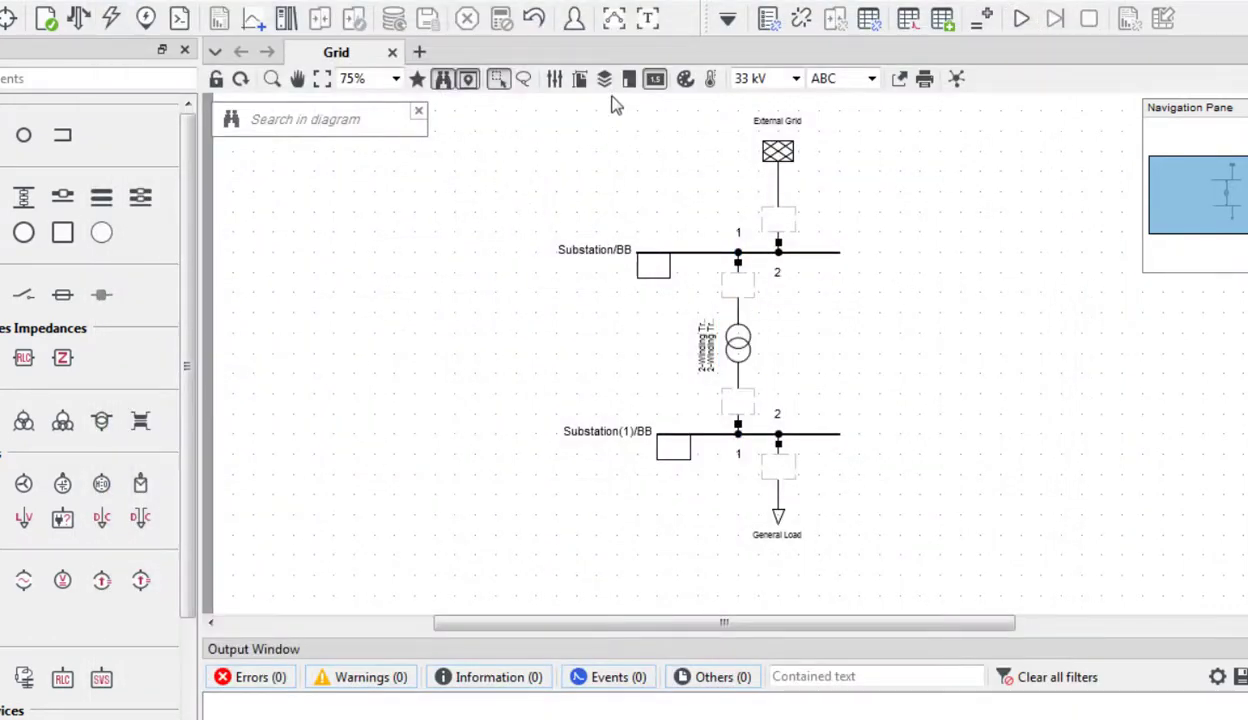
Show vector groups on transformer symbols in the diagram layer settings
left_click(604, 78)
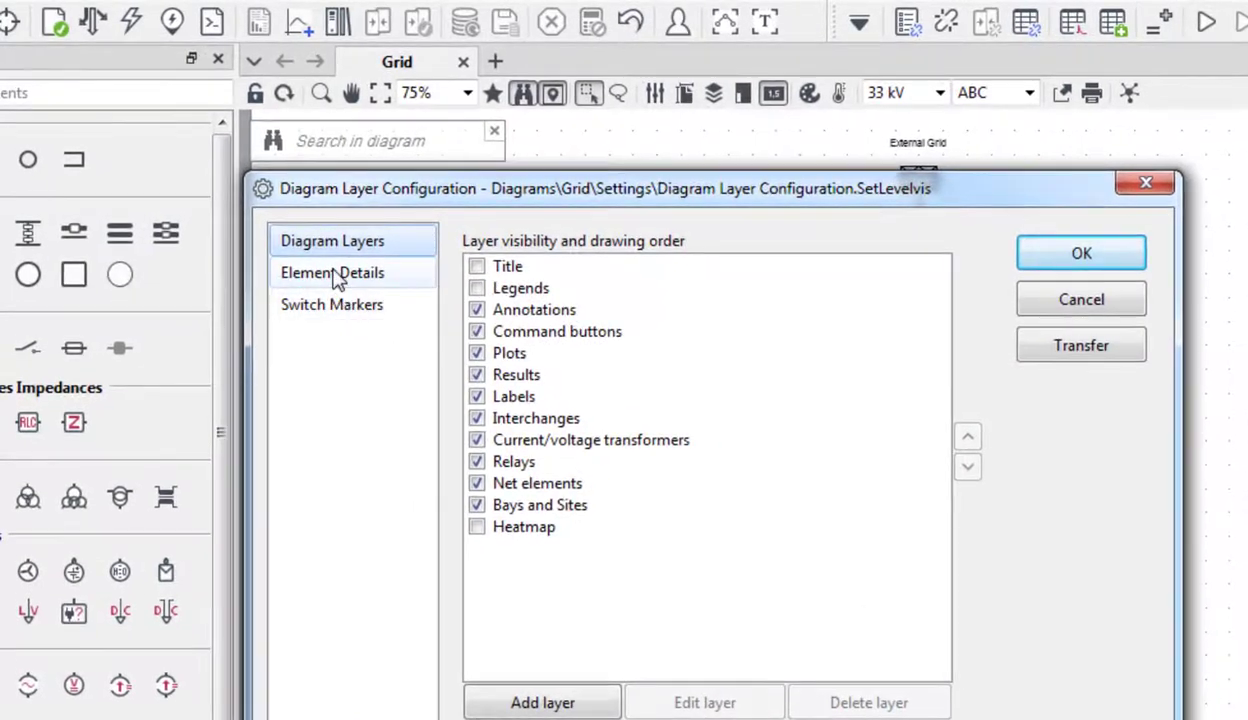
left_click(338, 278)
left_click(481, 452)
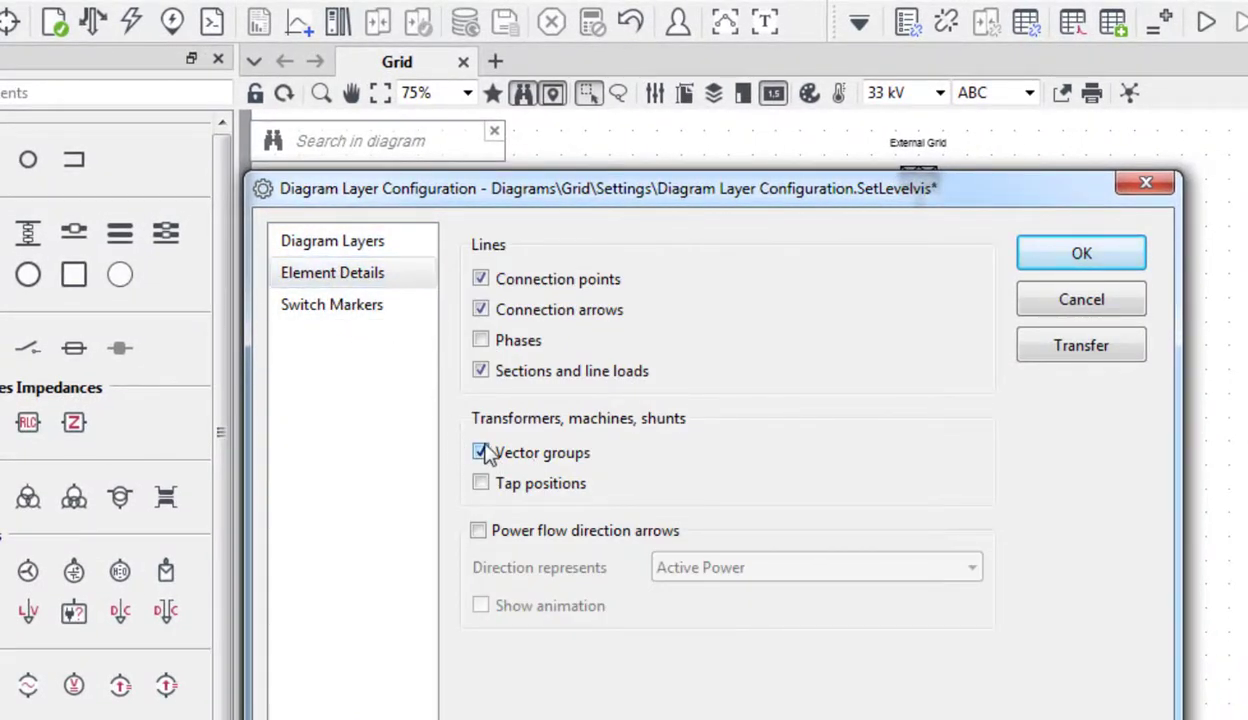
left_click(1038, 251)
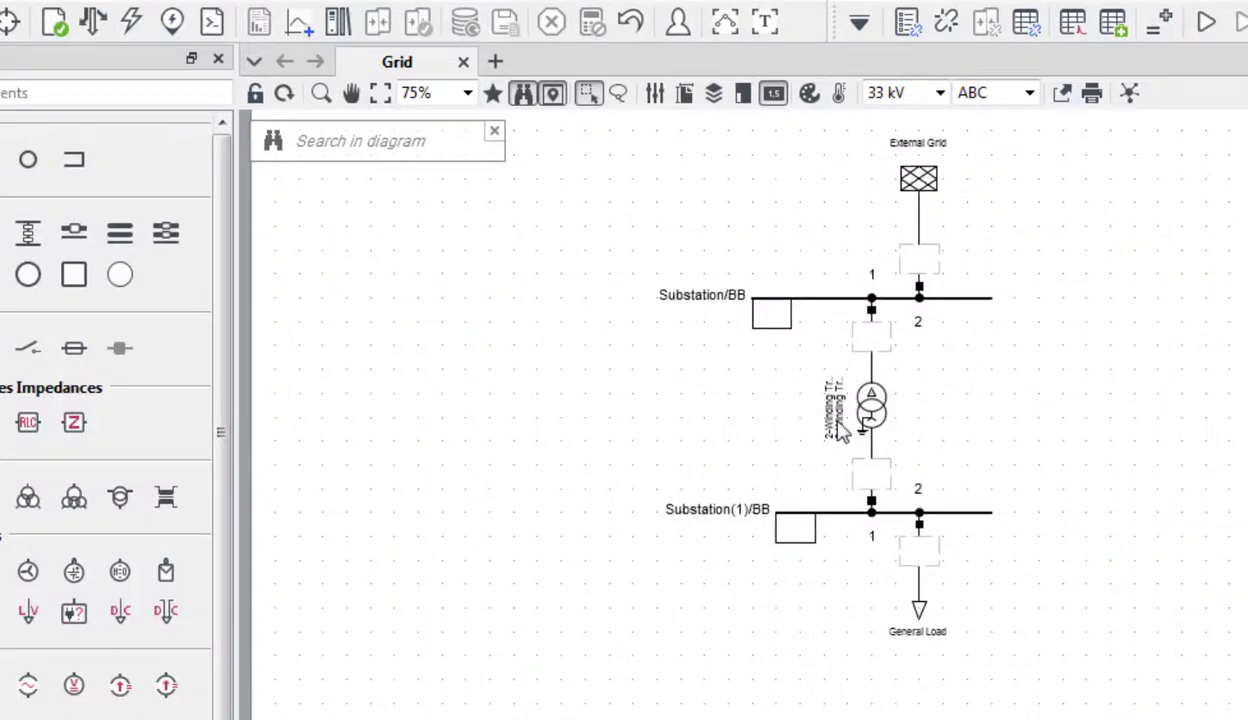
Rename the 2-Winding transformer to simply 'Transformer'
double_click(836, 428)
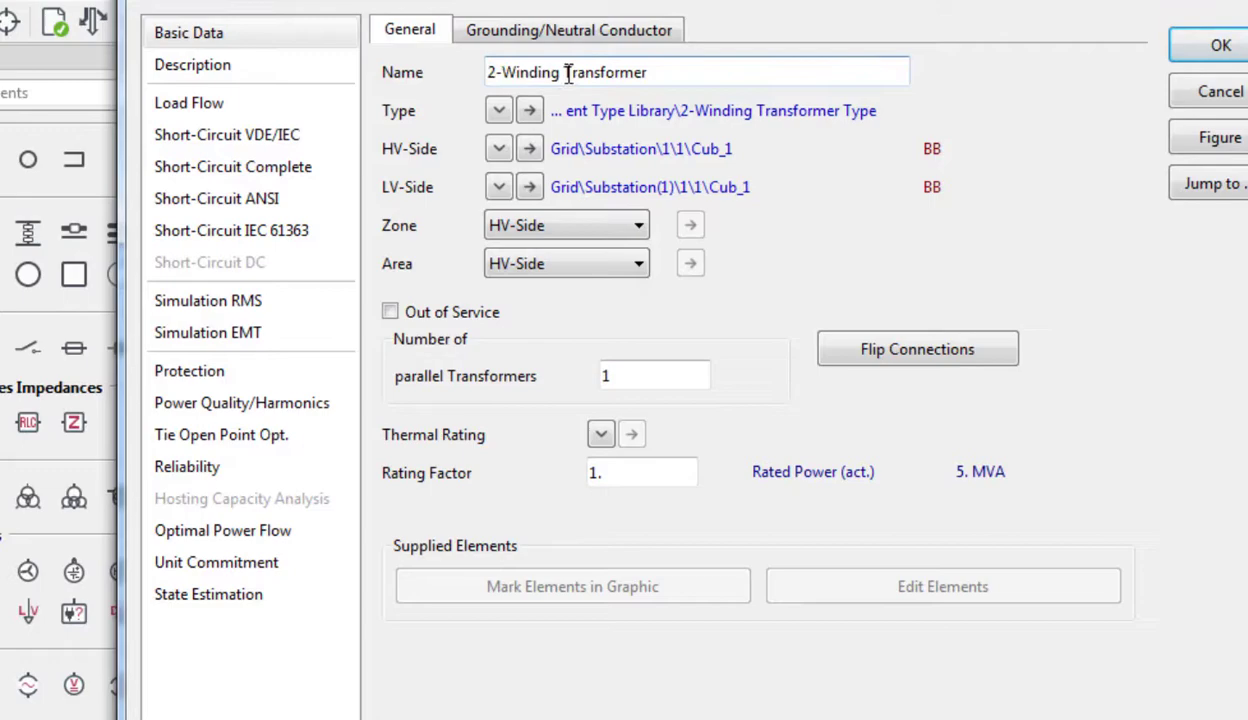
left_click_drag(565, 76, 382, 80)
key("BackSpace")
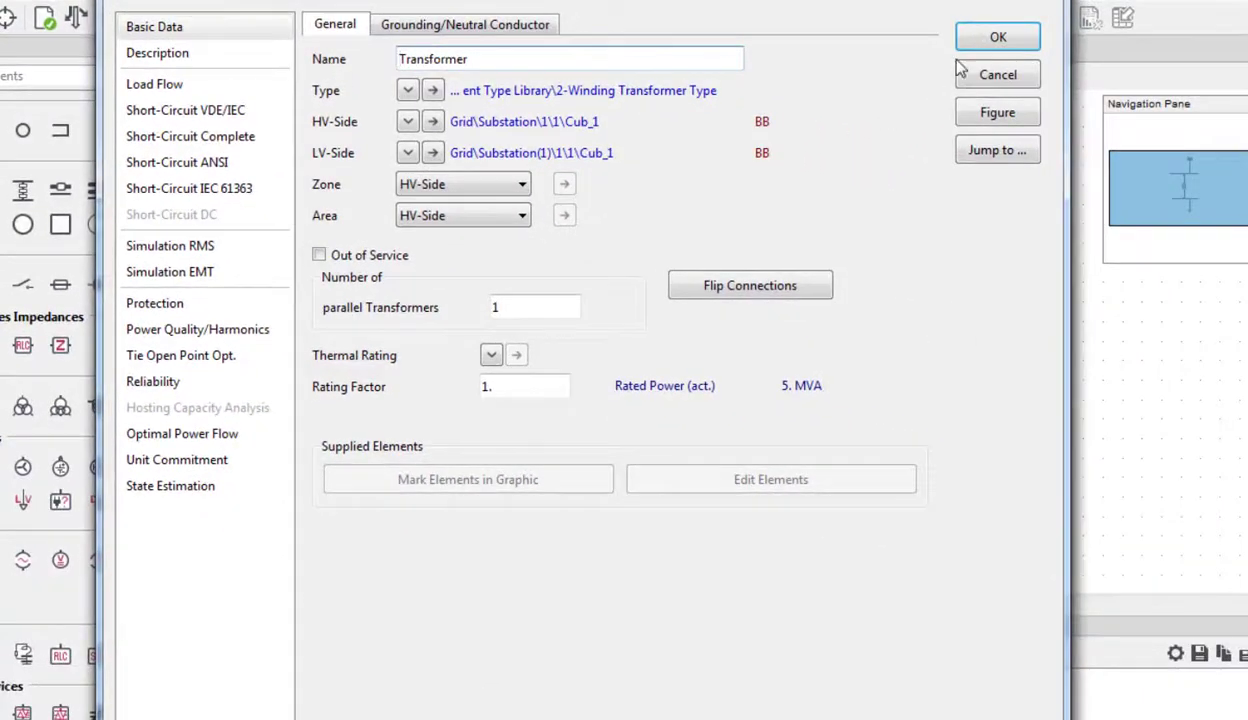
left_click(985, 38)
left_click(895, 315)
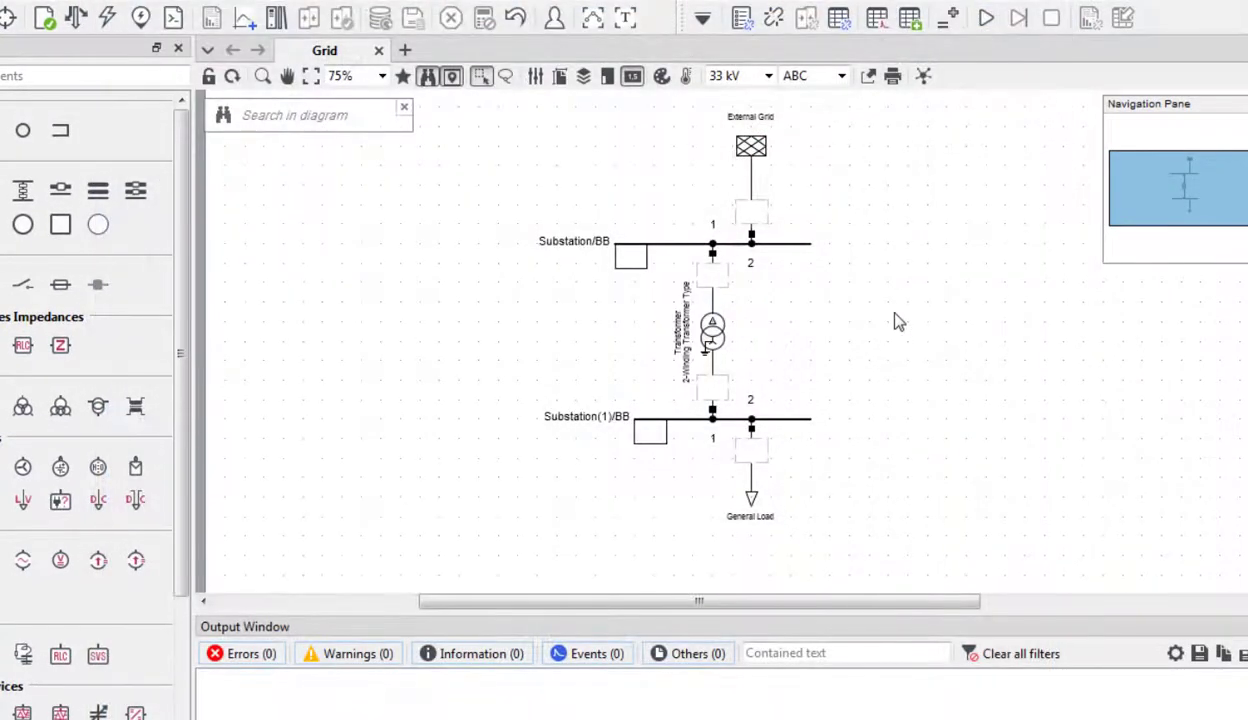
Rename the upper 33 kV busbar's substation to 'Substation 1'
double_click(575, 249)
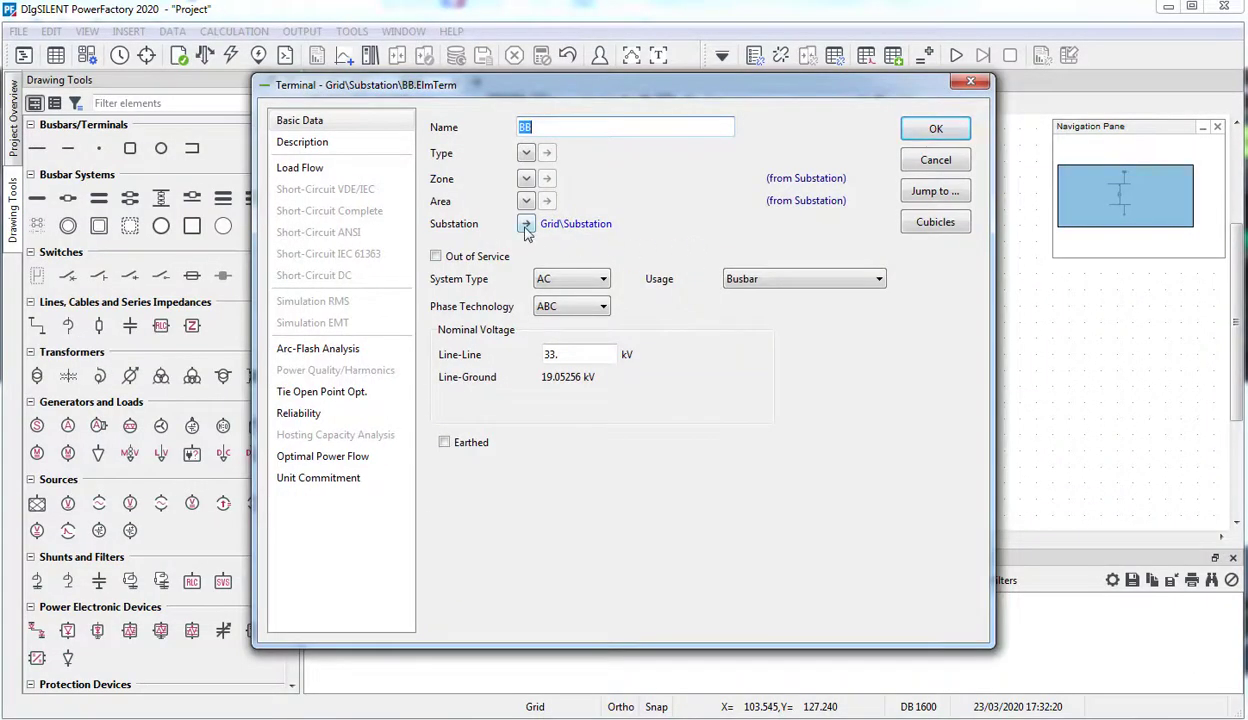
left_click(526, 224)
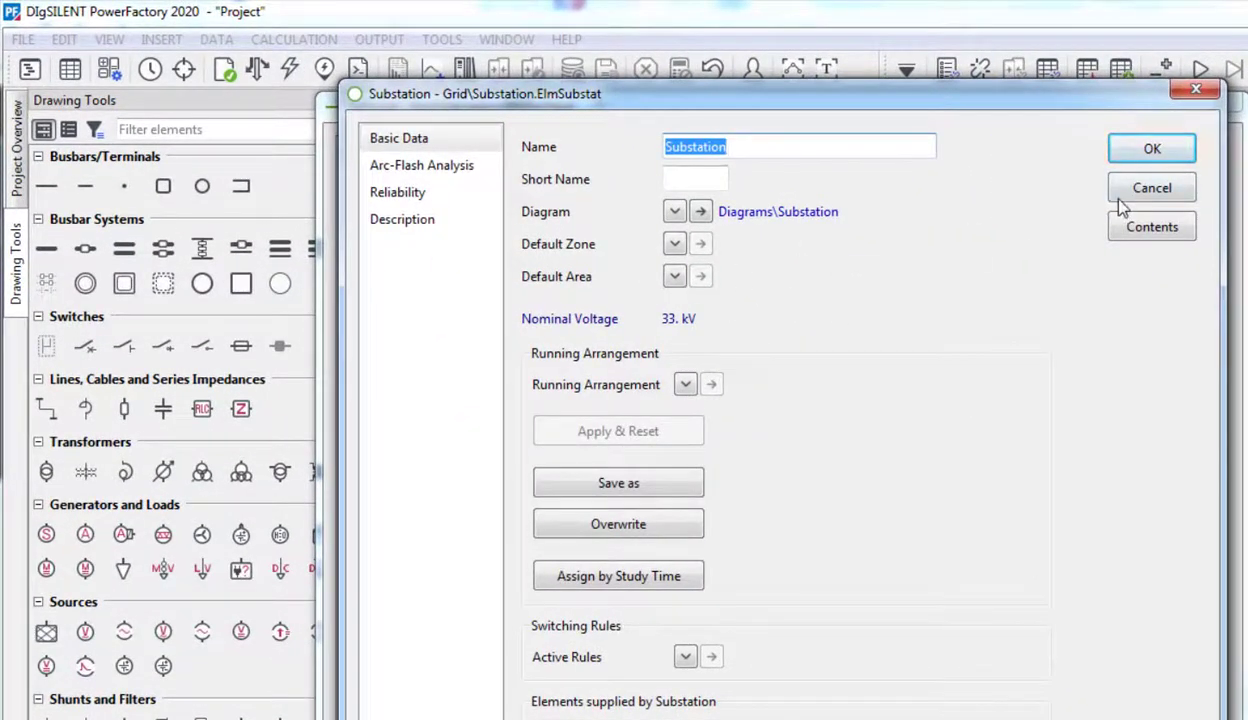
left_click(796, 153)
type("1")
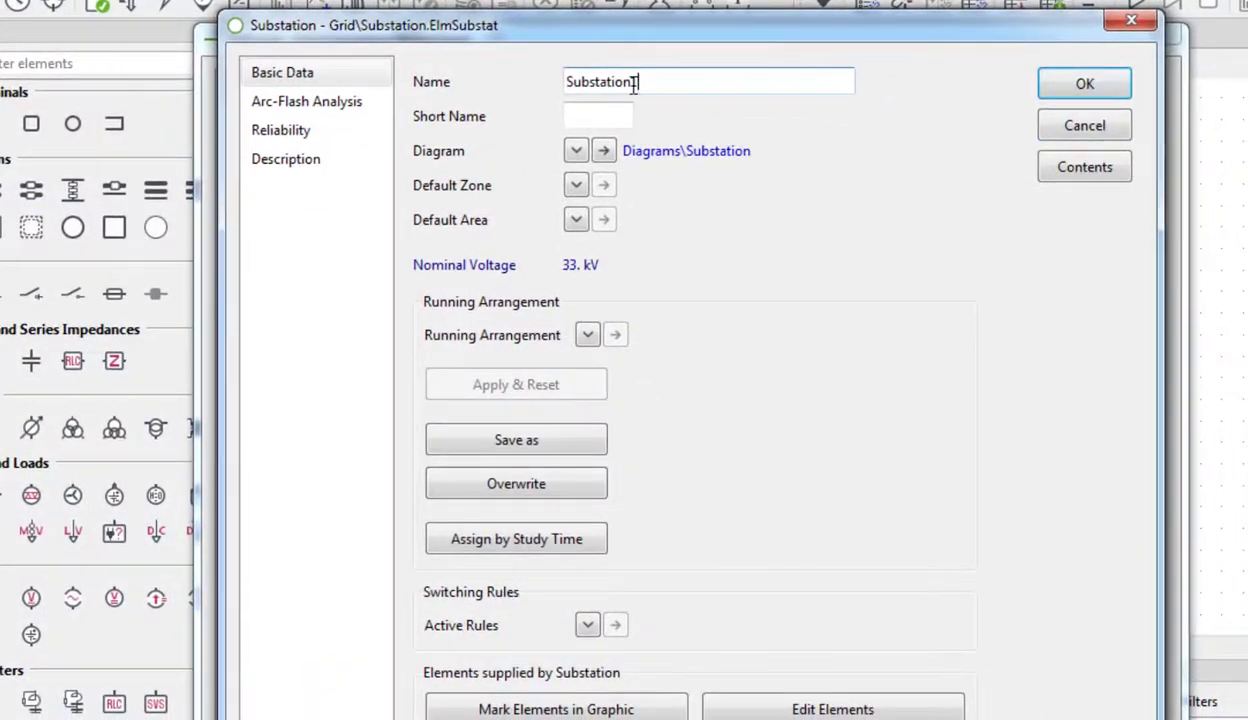
left_click(1078, 84)
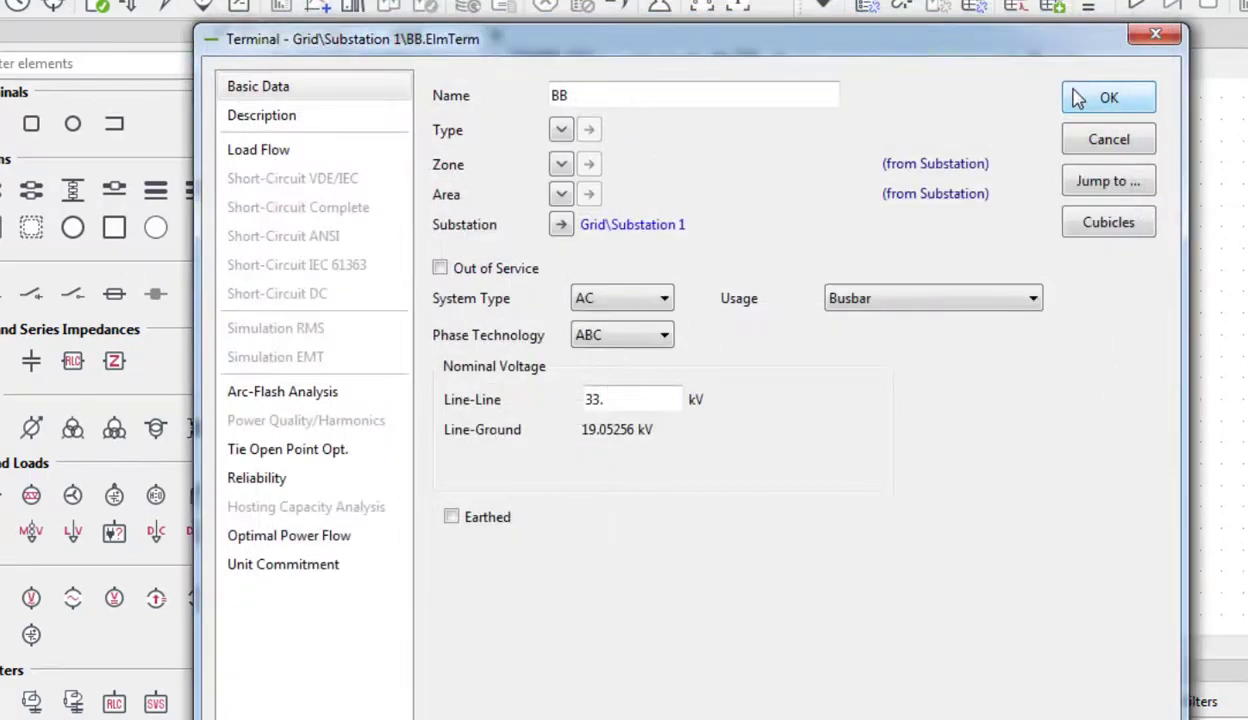
left_click(1078, 100)
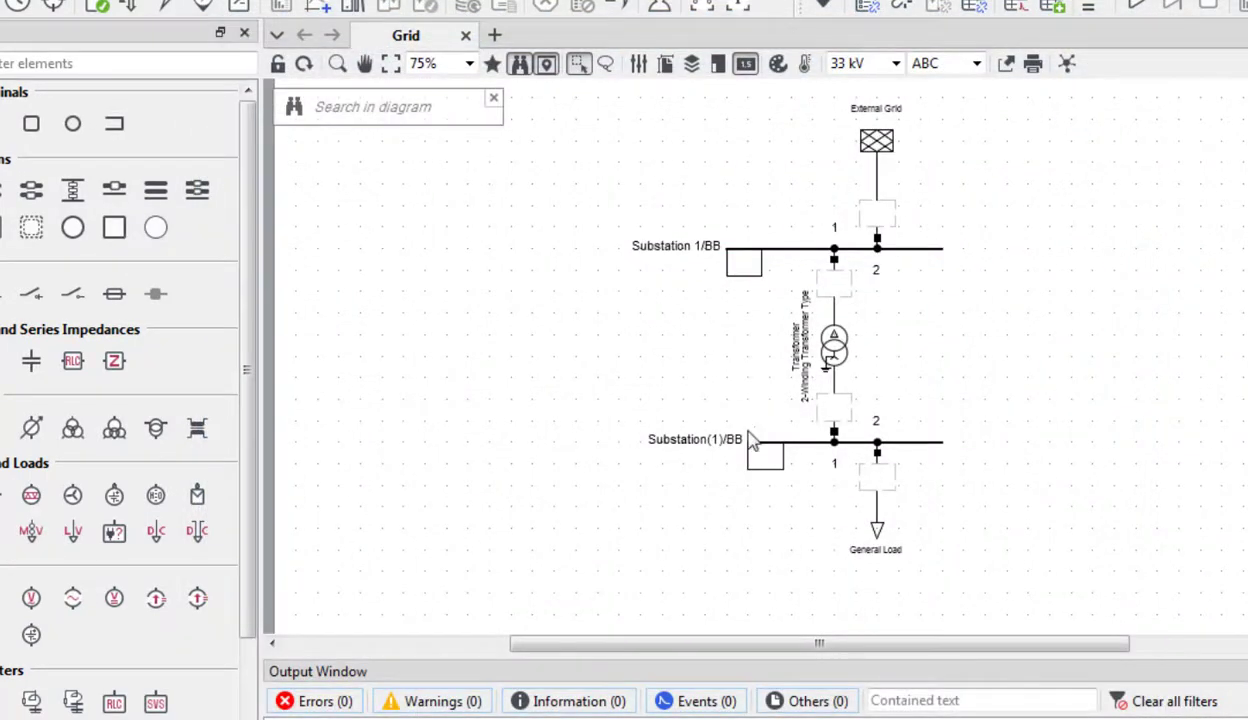
Rename the lower 11 kV busbar's substation to 'Substation 2'
double_click(760, 441)
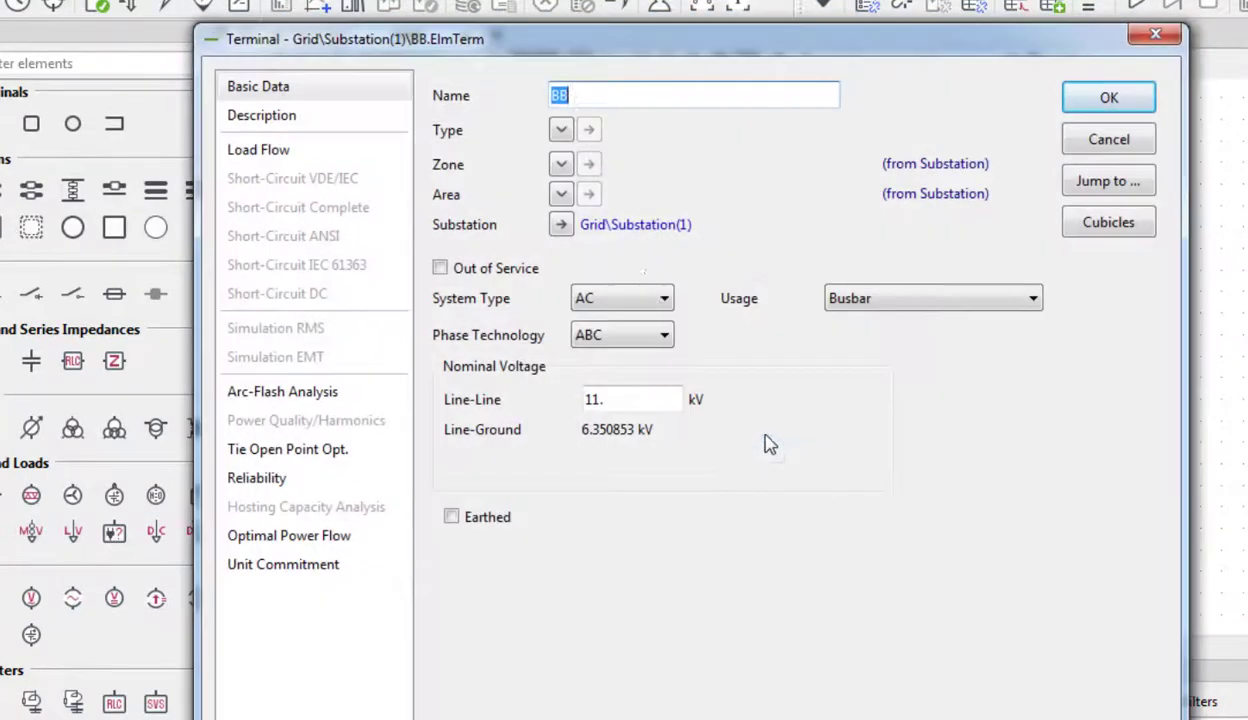
left_click(562, 225)
left_click(650, 84)
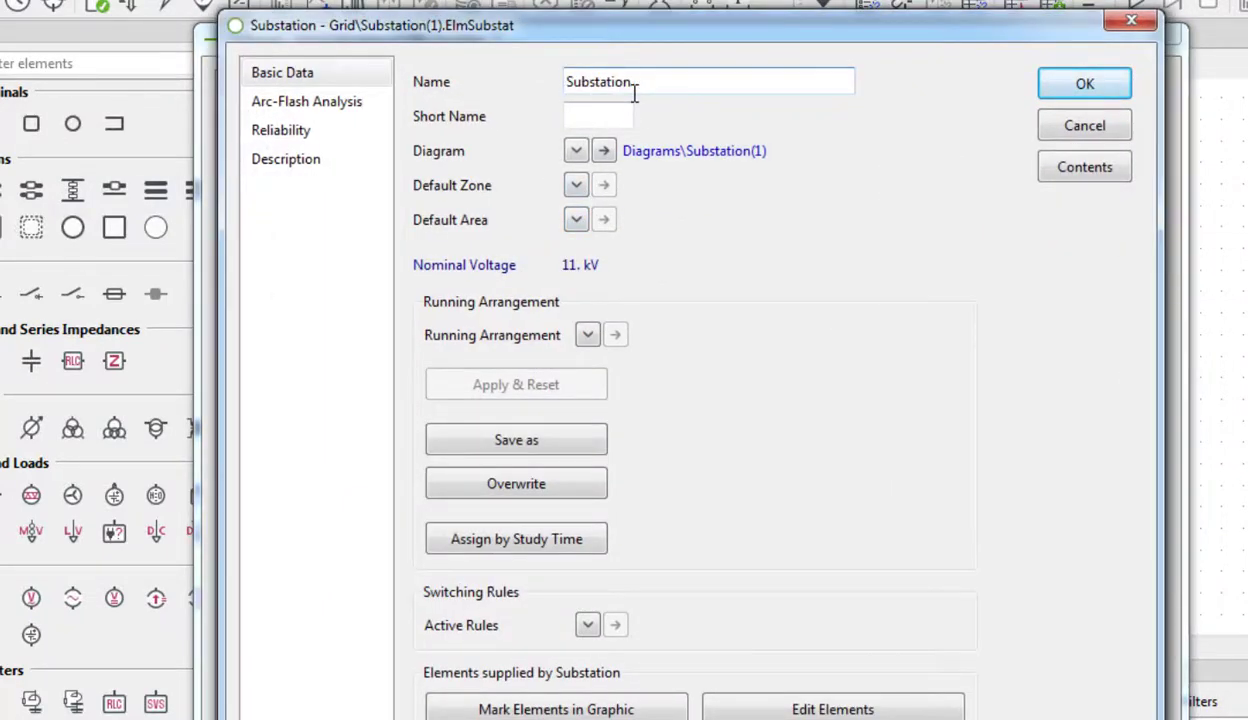
type("2")
left_click(1083, 86)
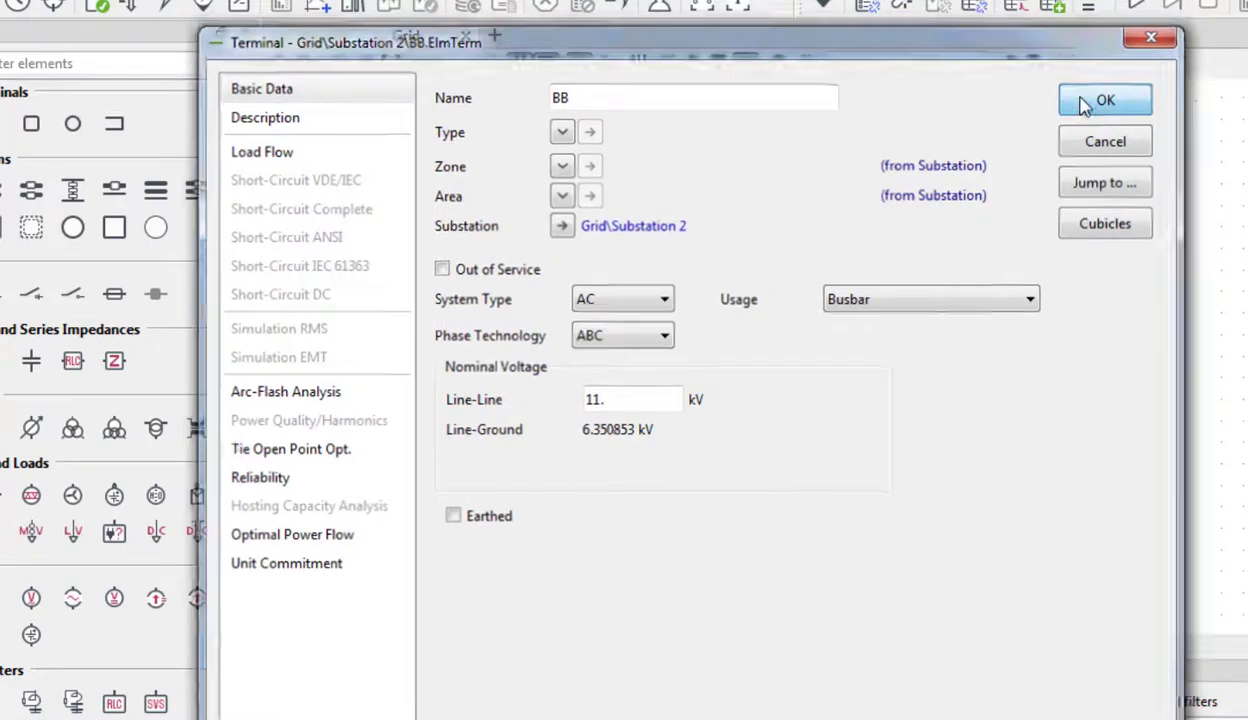
left_click(1098, 101)
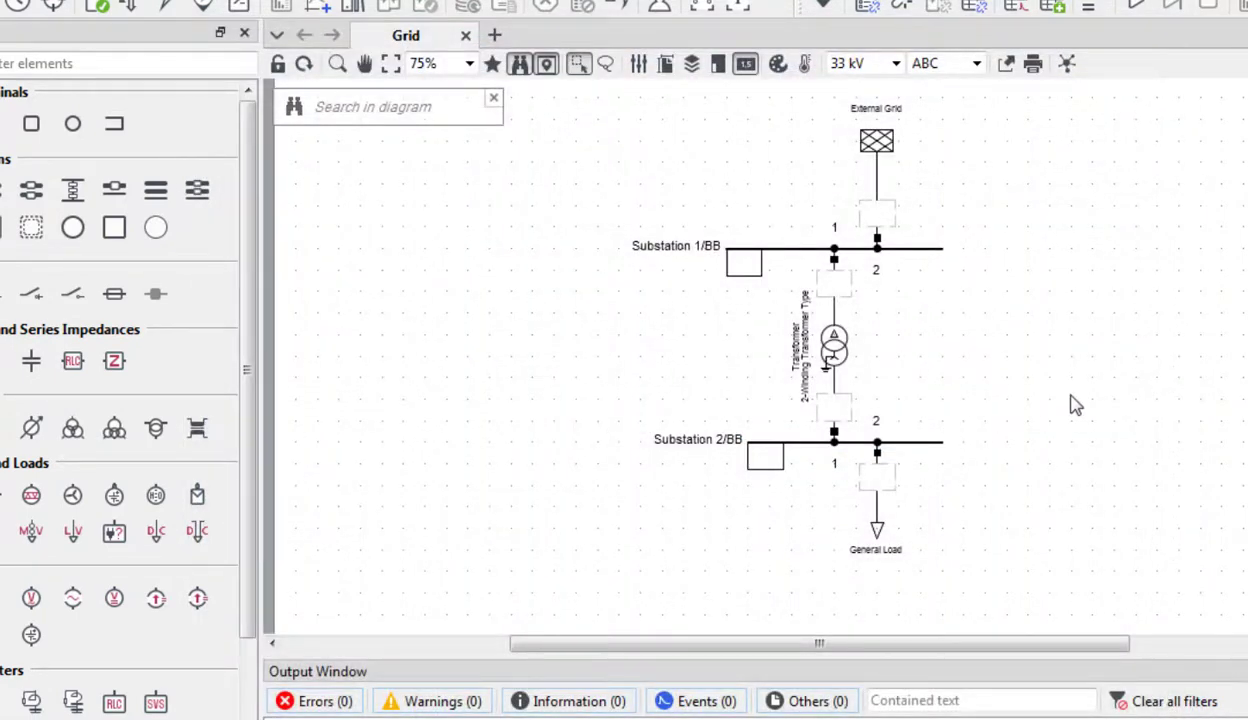
Set the General Load to 5 MW active and 2 Mvar reactive power
double_click(877, 512)
left_click(258, 138)
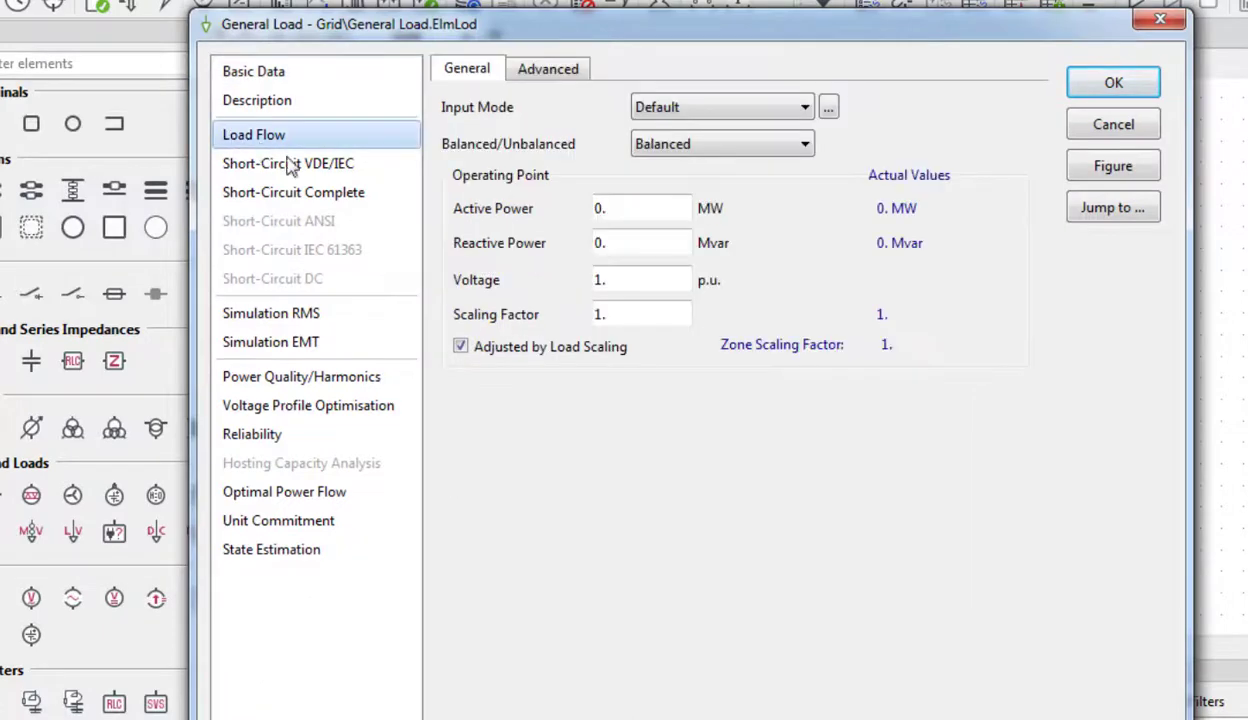
double_click(600, 208)
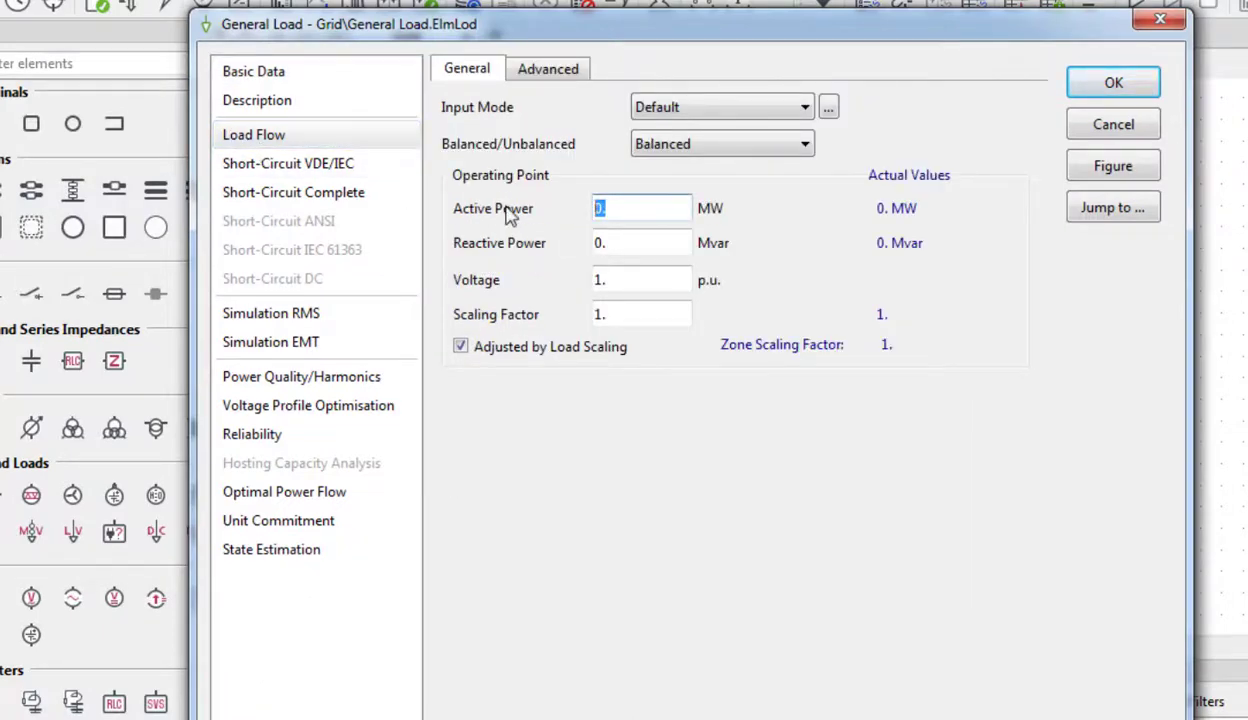
type("5")
double_click(600, 243)
type("2")
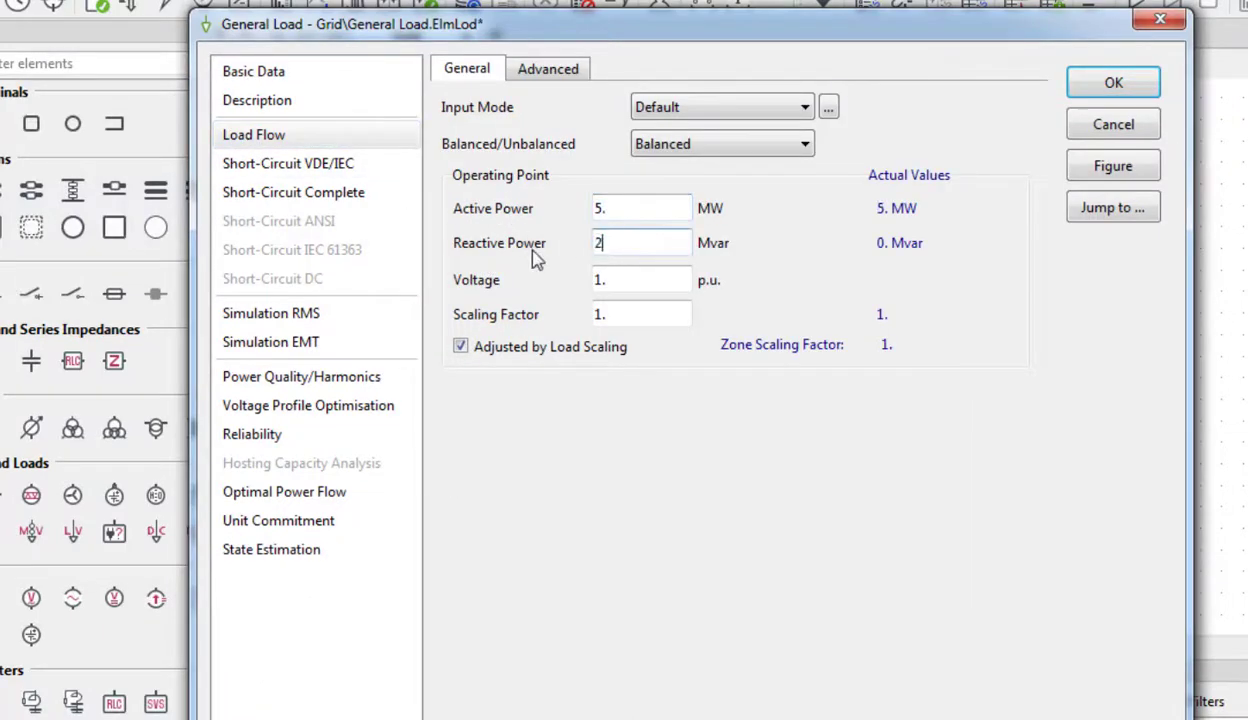
left_click(1090, 84)
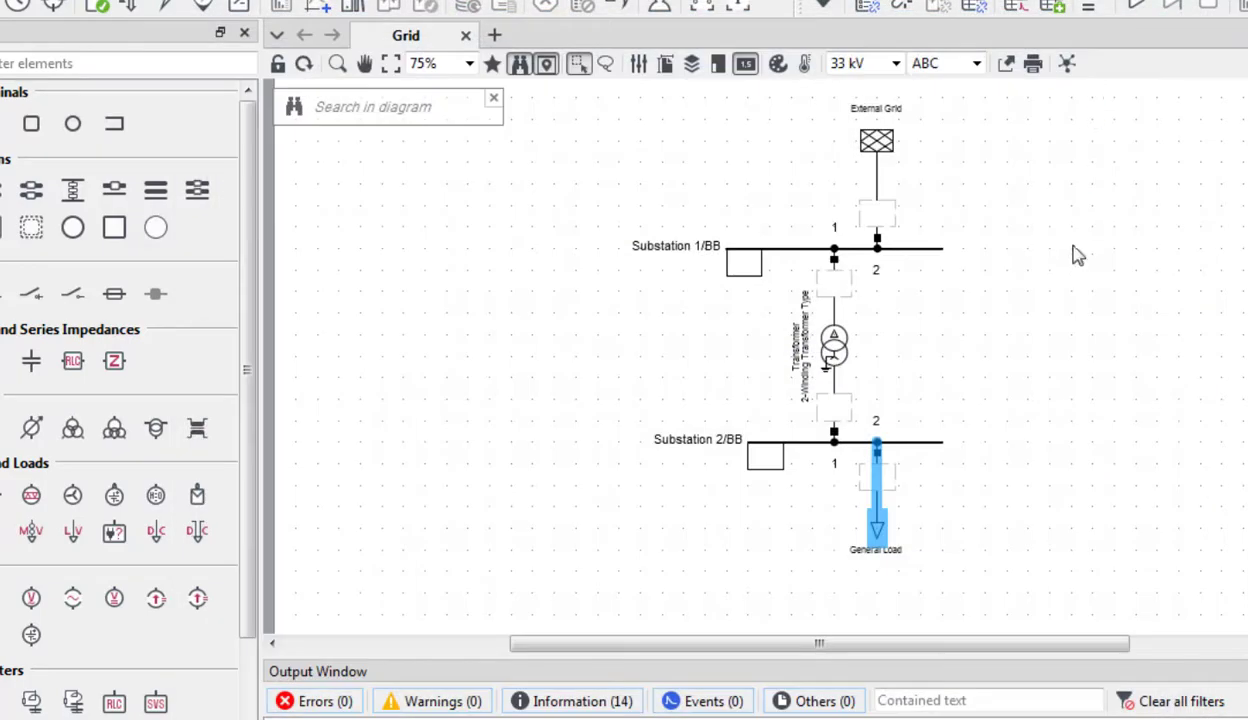
Run the load-flow calculation to show results on the diagram
left_click(1077, 302)
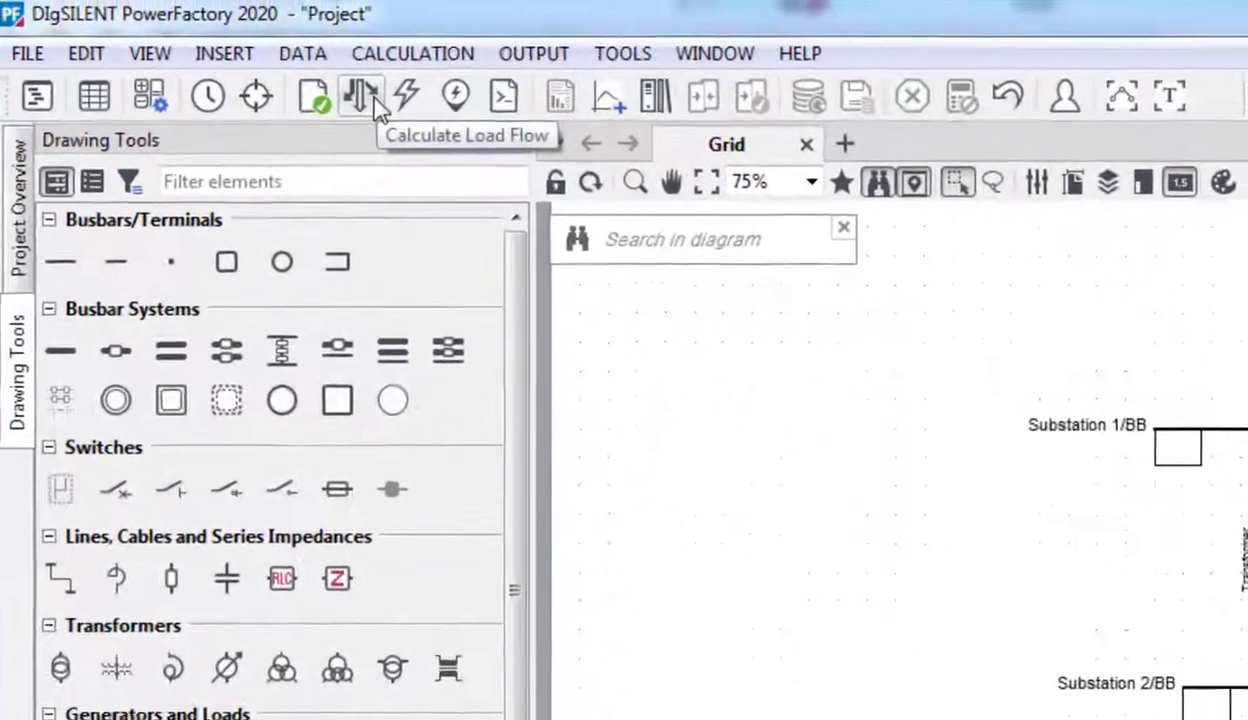
left_click(248, 58)
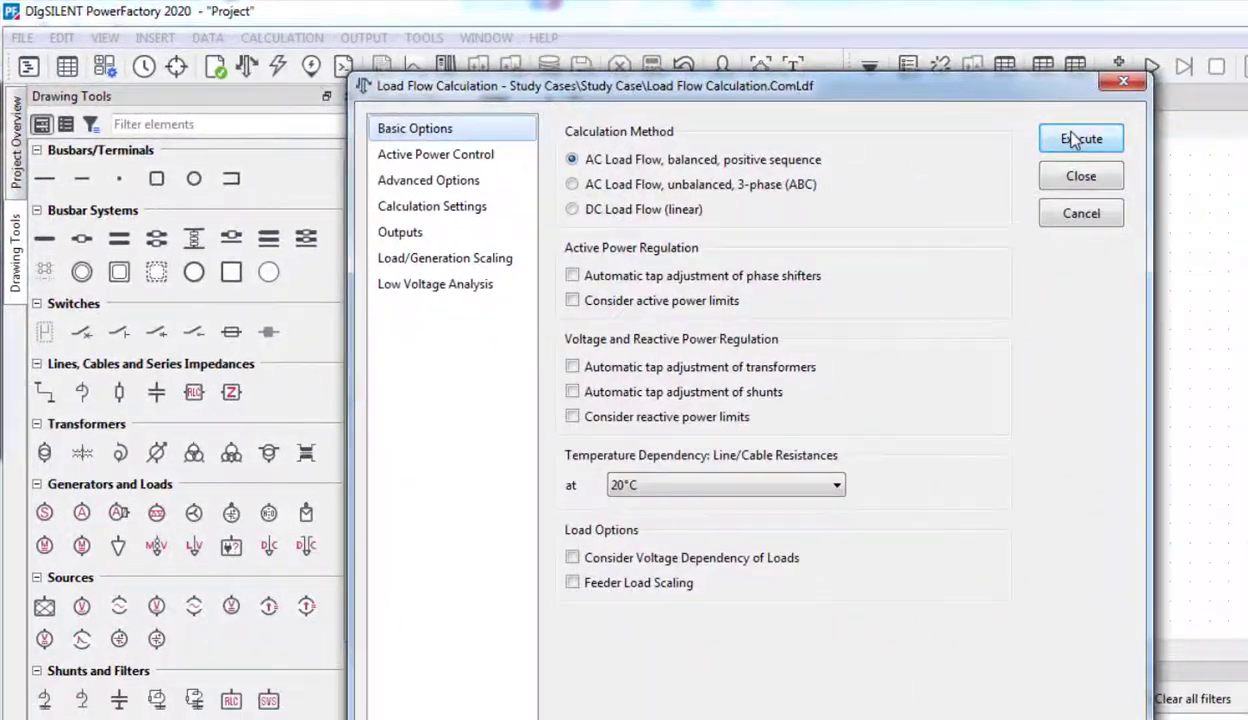
left_click(1078, 138)
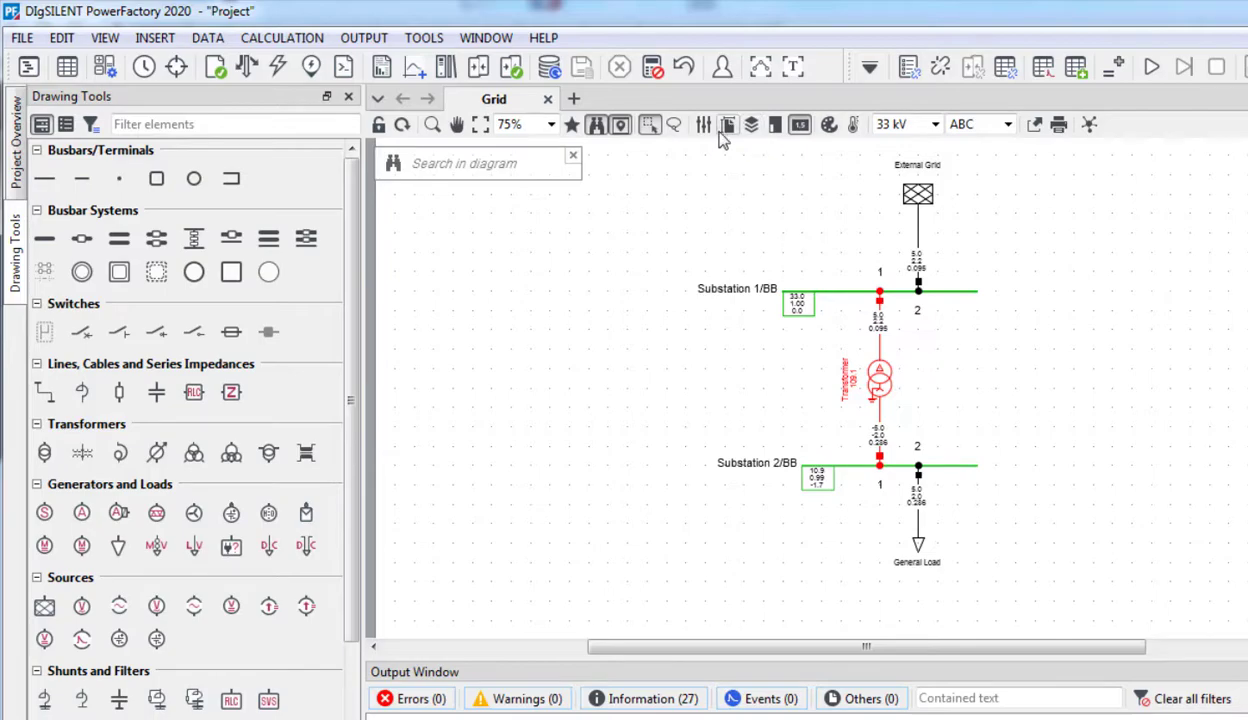
Set the diagram's additional colouring to Topology > Voltage Levels
left_click(852, 125)
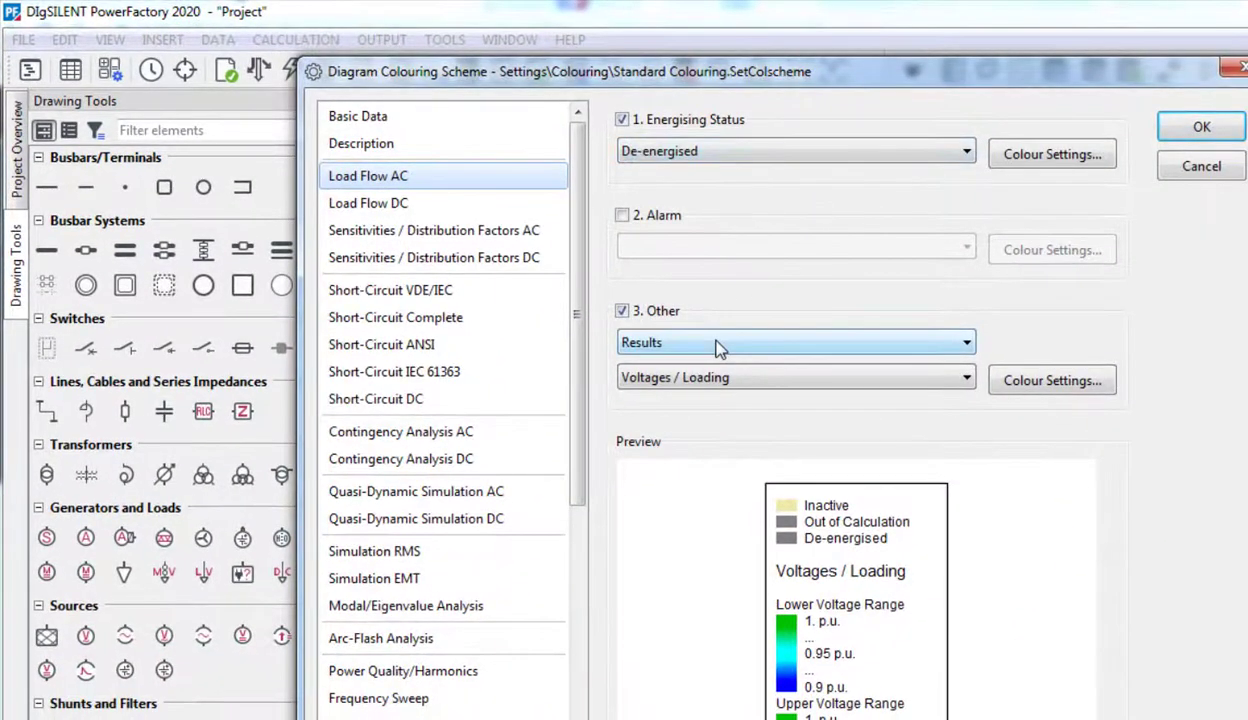
left_click(716, 343)
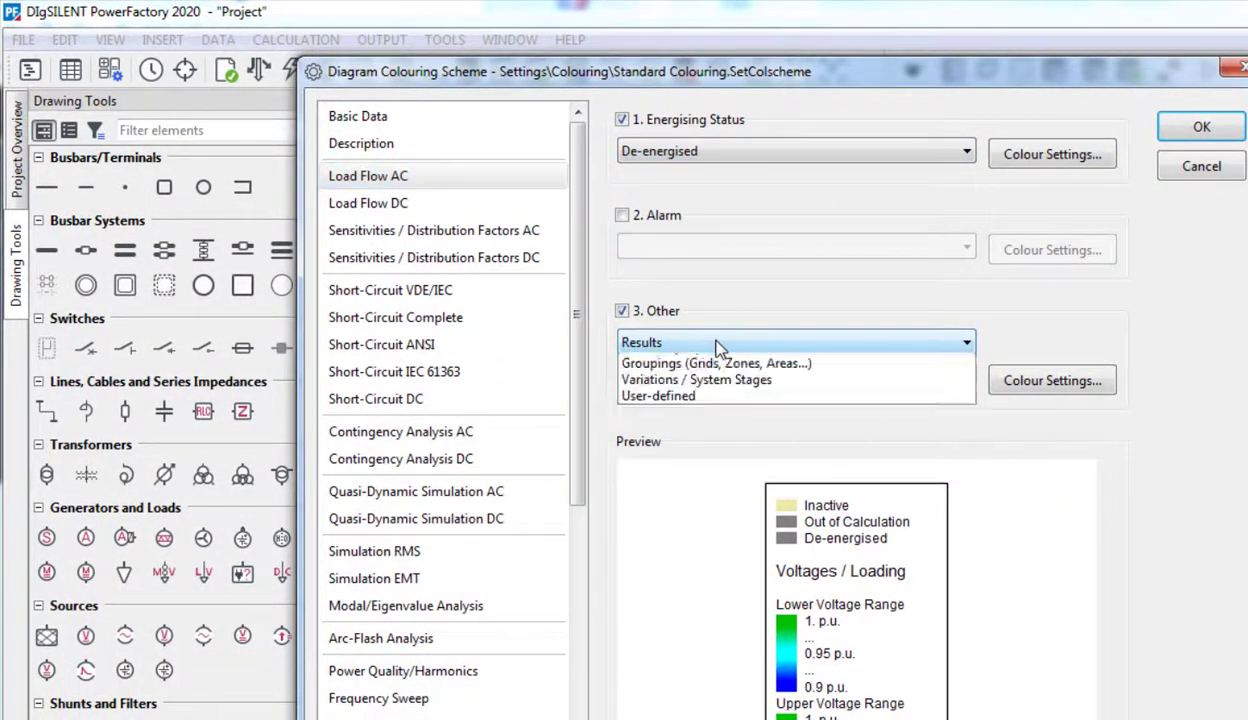
left_click(700, 380)
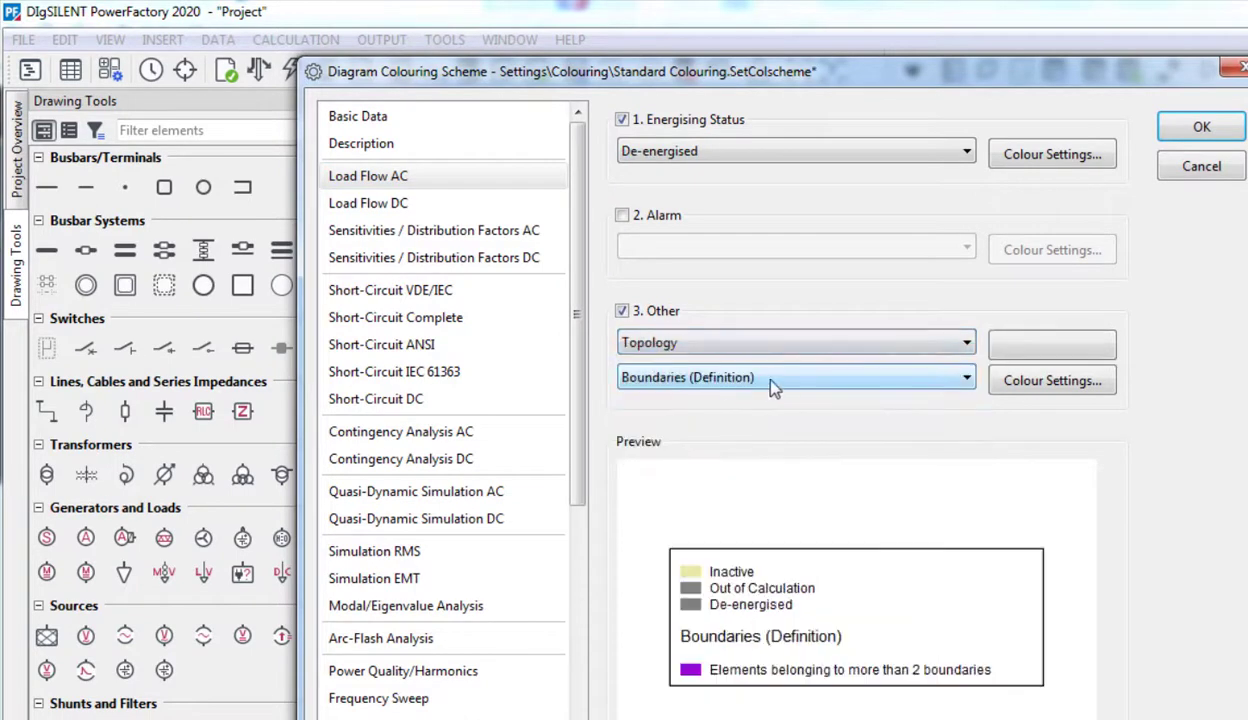
left_click(751, 375)
scroll(968, 440, "down", 5)
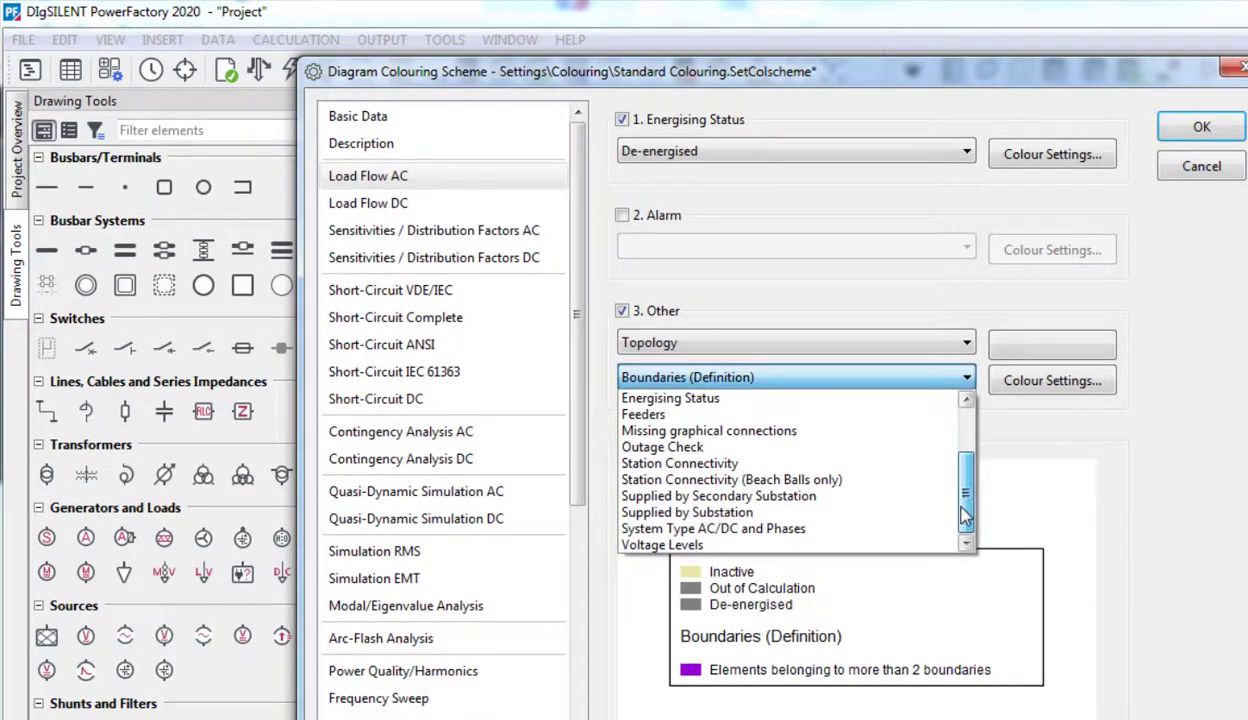
left_click(700, 625)
Colour the 33 kV level blue and the 11 kV level dark green
left_click(1016, 378)
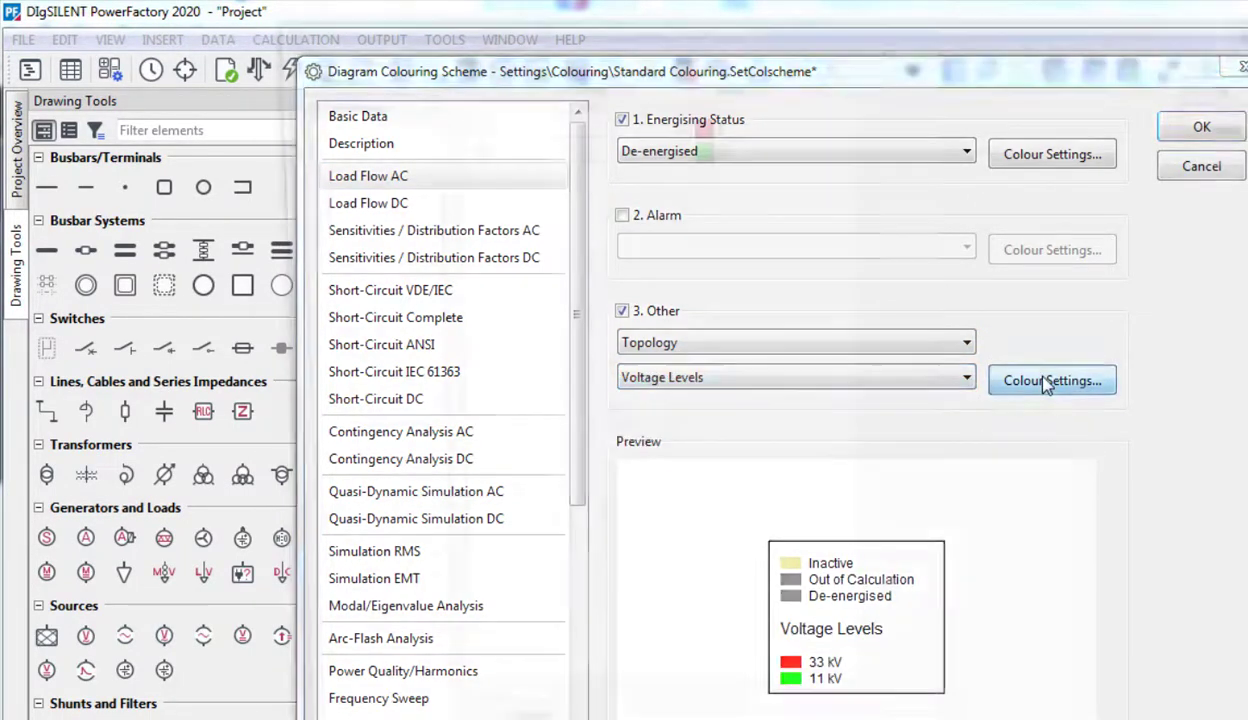
left_click(672, 118)
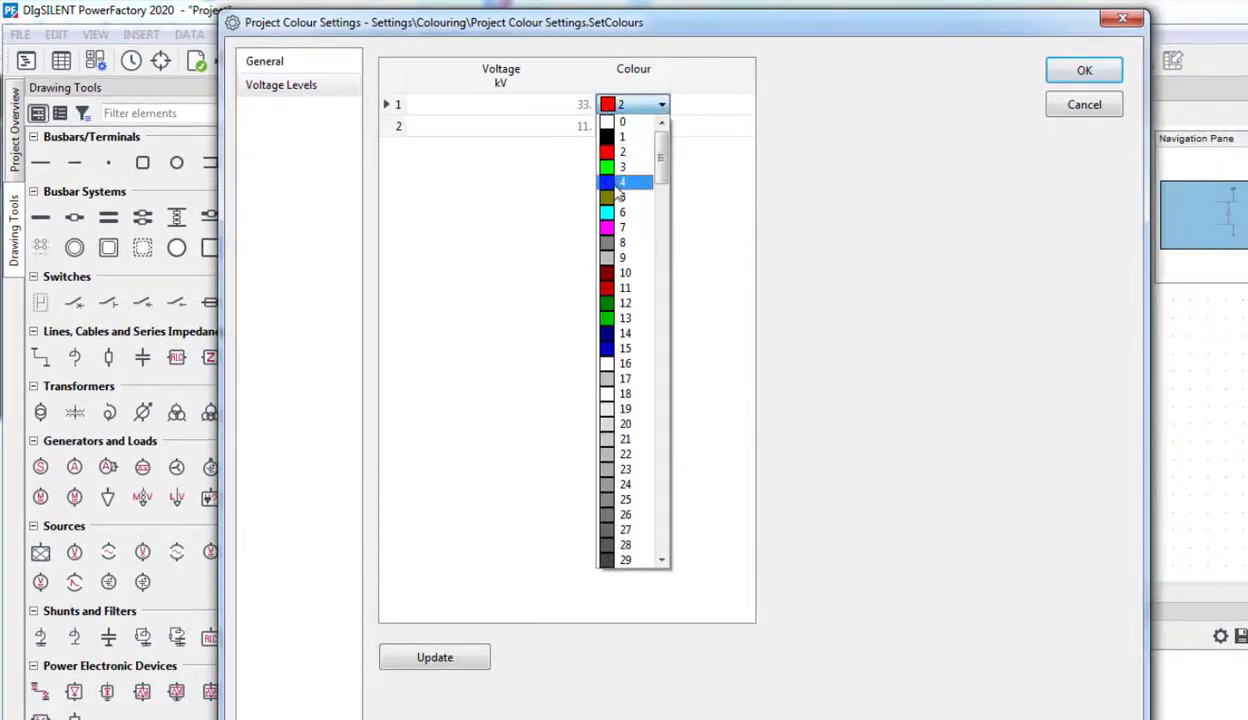
left_click(683, 191)
left_click(612, 128)
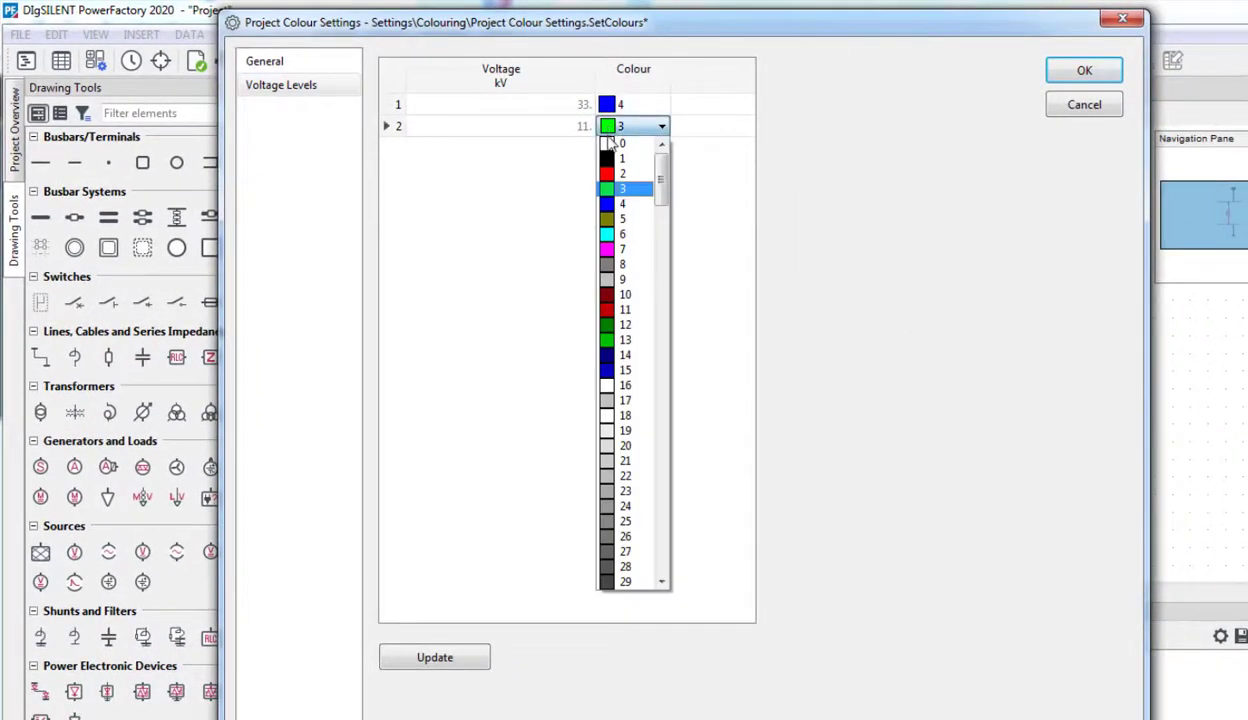
left_click(603, 328)
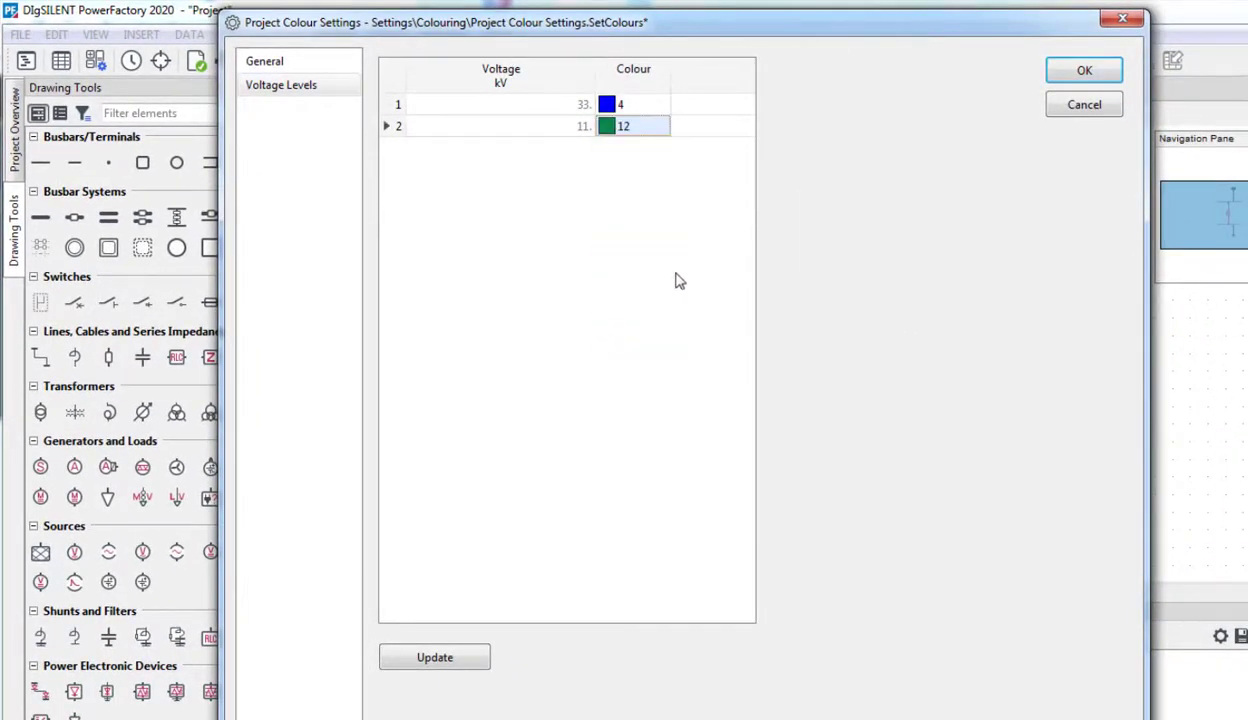
left_click(1090, 70)
left_click(1040, 111)
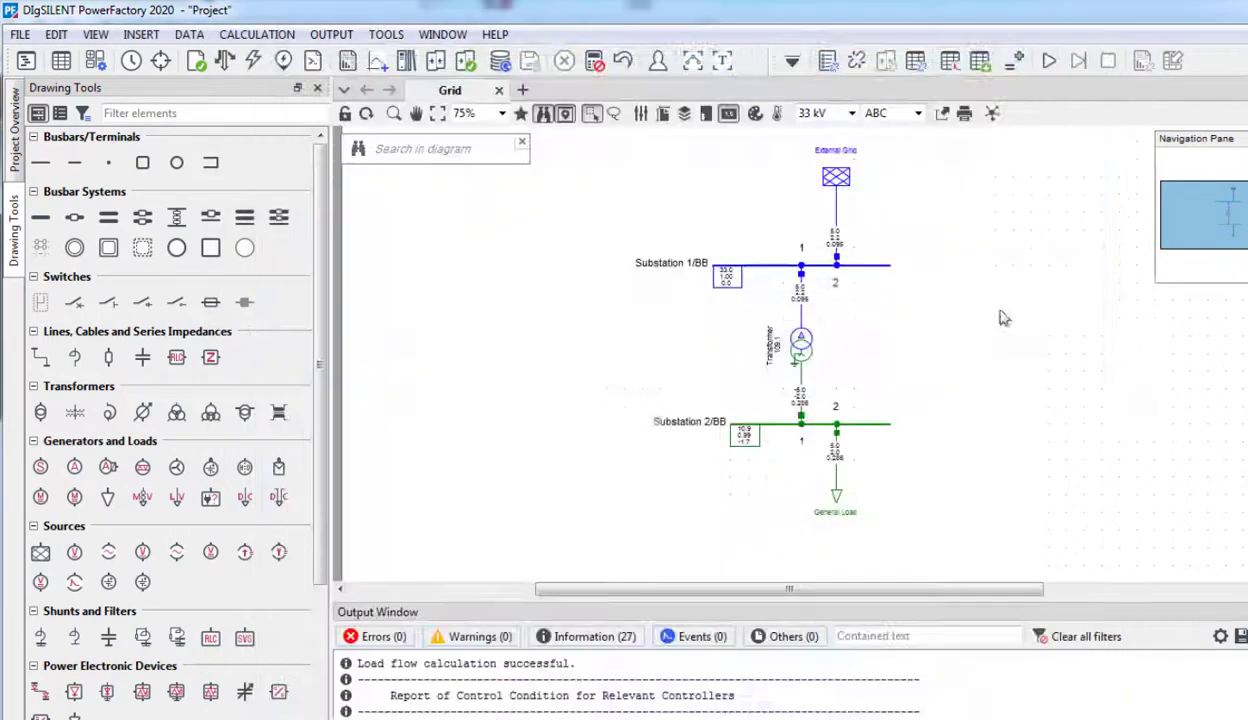